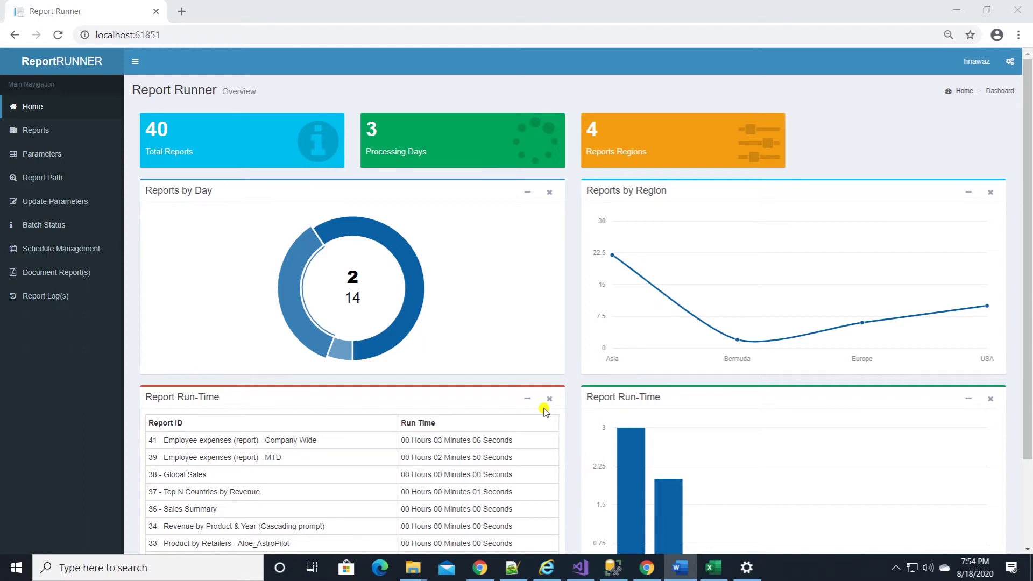
# Search the reports for Revenue by Product and Year, then reset the list to show all reports
pyautogui.click(220, 115)
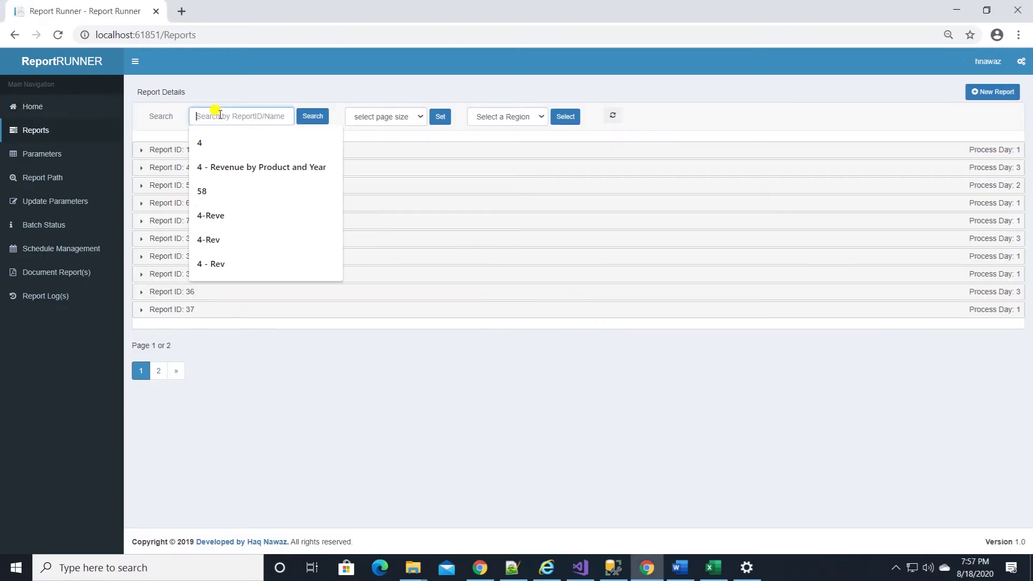
pyautogui.click(231, 166)
pyautogui.click(313, 116)
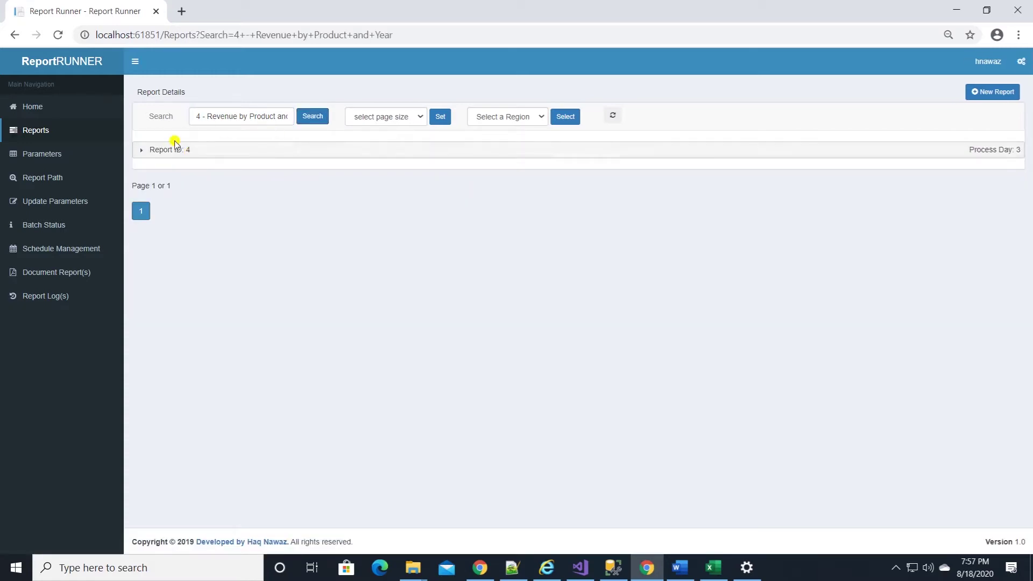
pyautogui.click(408, 118)
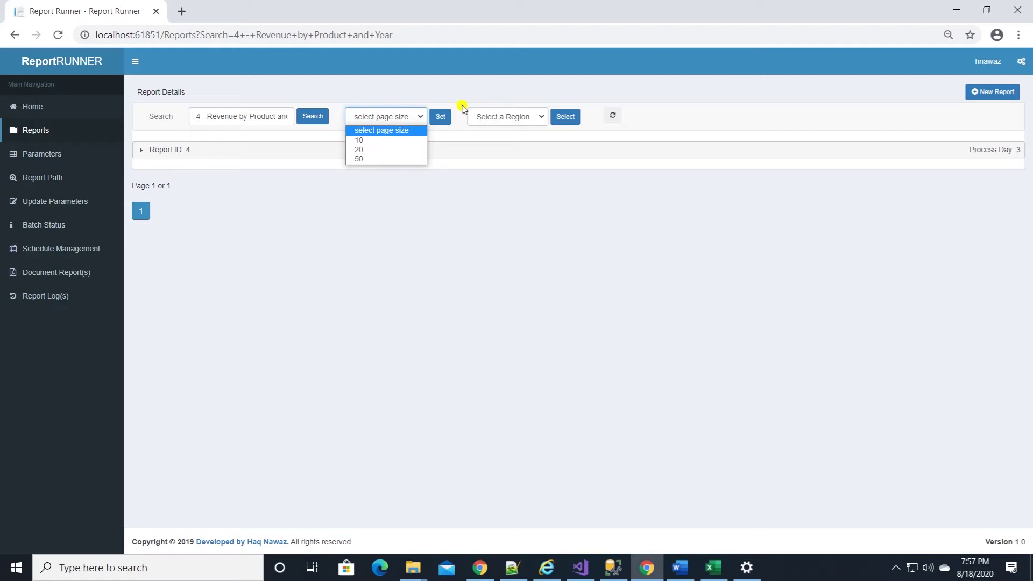
pyautogui.click(486, 115)
pyautogui.click(612, 118)
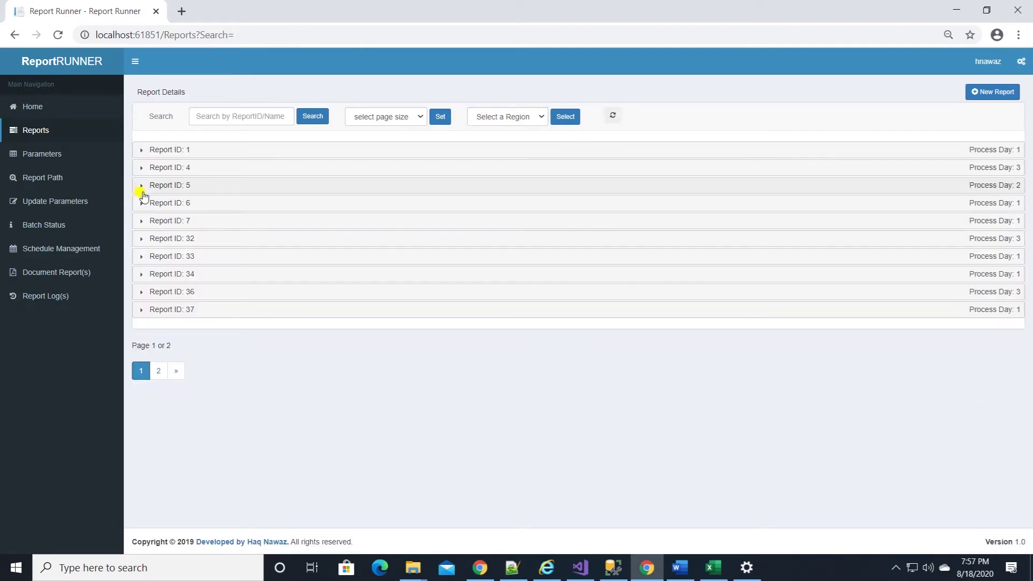
# Expand Report ID 5 and view its edit form, cancelling without saving
pyautogui.click(141, 189)
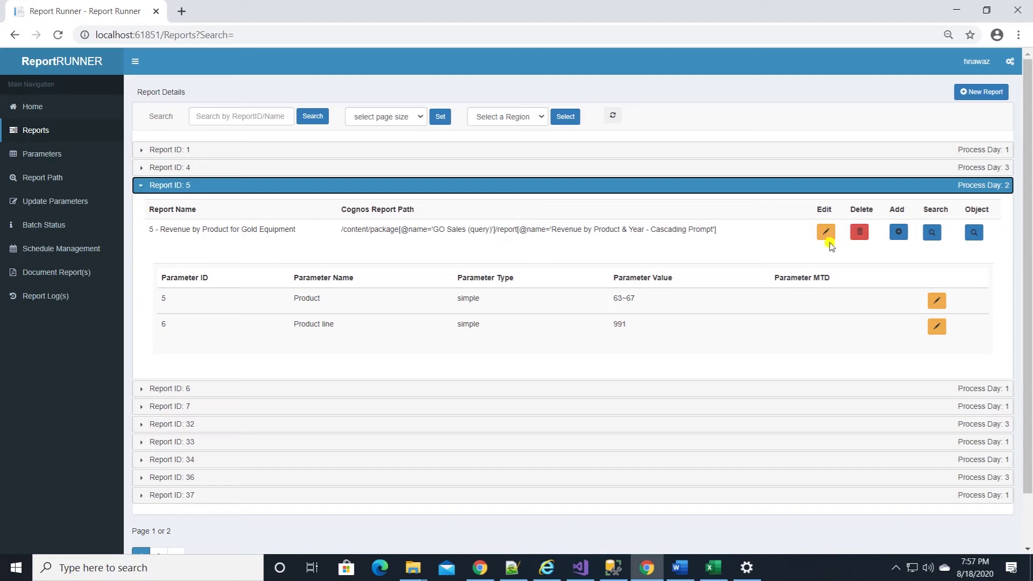
pyautogui.click(826, 237)
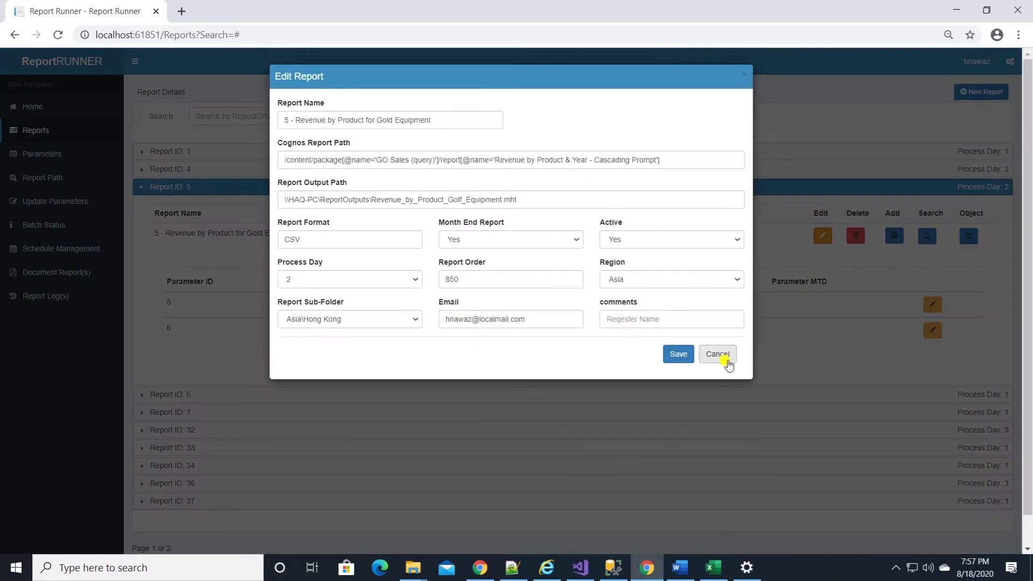
pyautogui.click(719, 355)
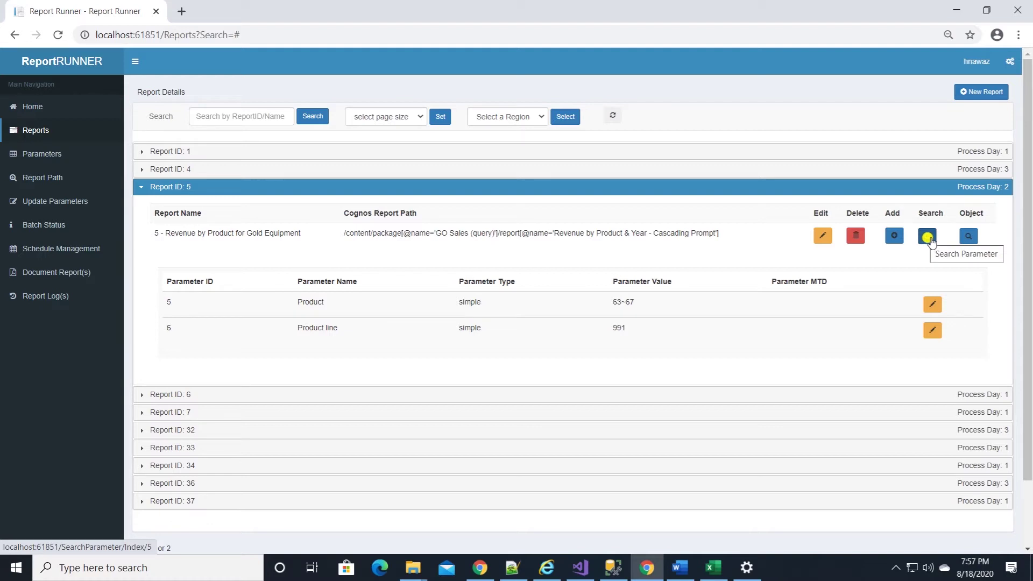
pyautogui.click(930, 240)
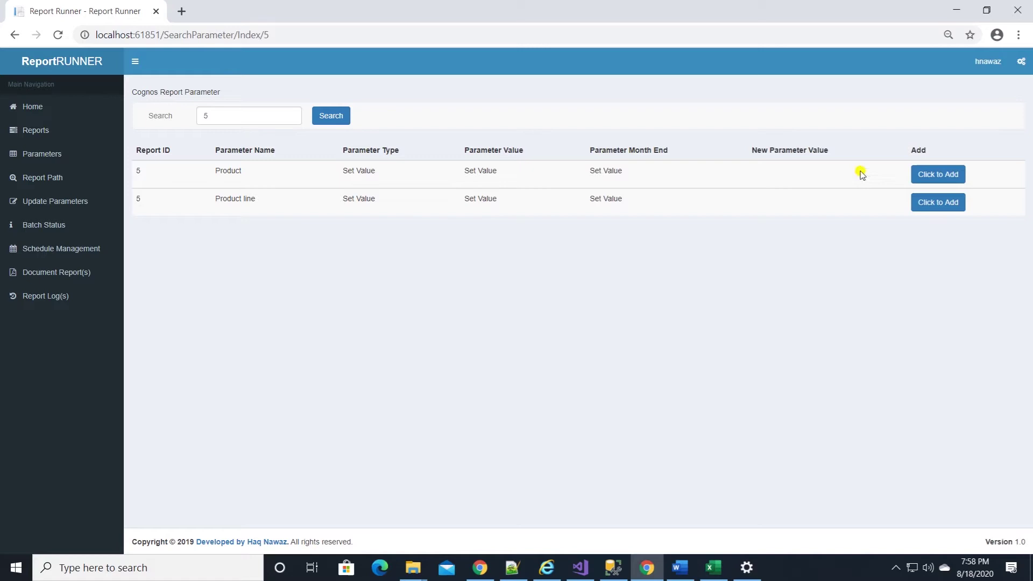
pyautogui.click(930, 173)
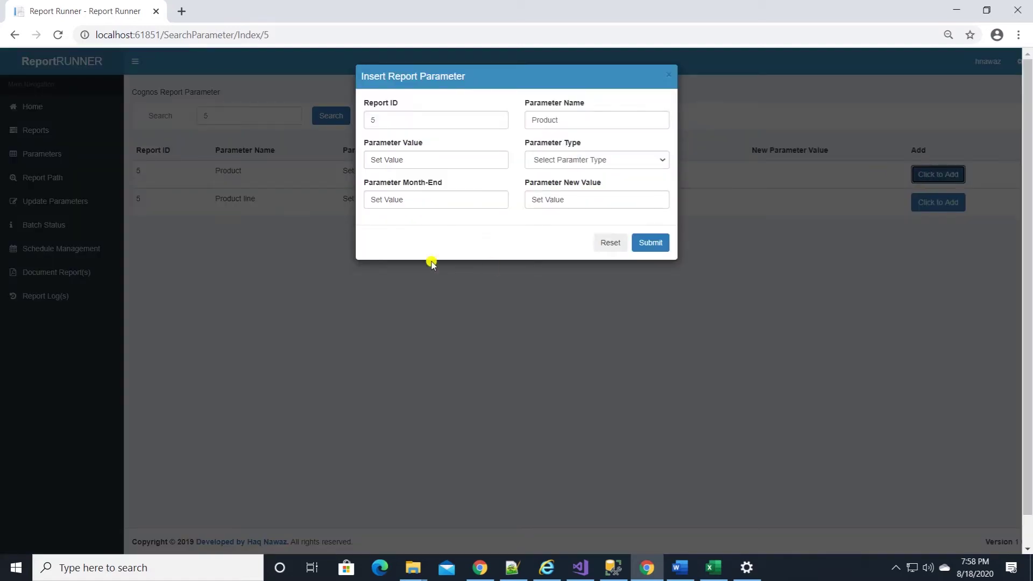
pyautogui.moveTo(454, 160); pyautogui.dragTo(382, 164)
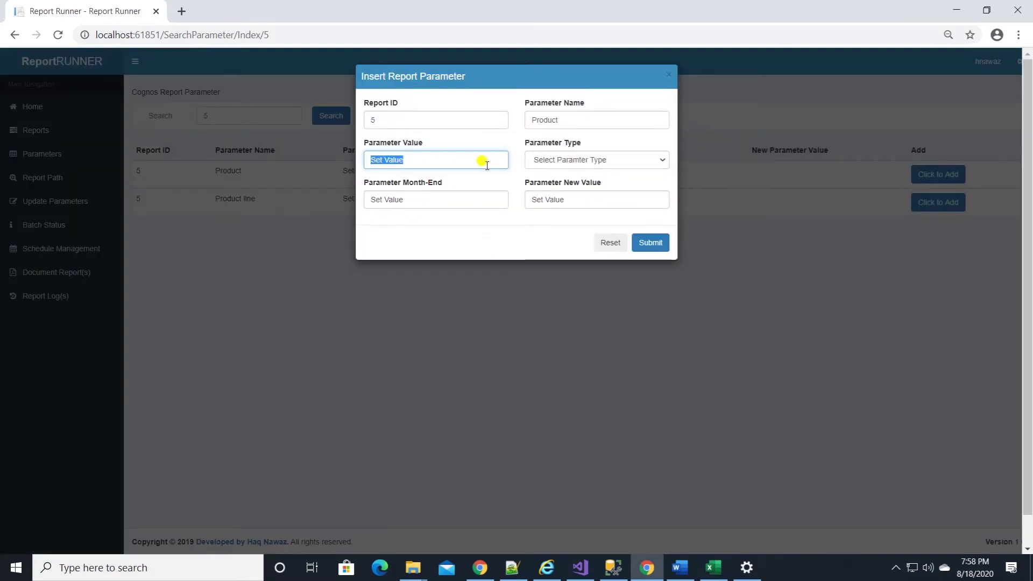
pyautogui.click(548, 159)
pyautogui.click(667, 76)
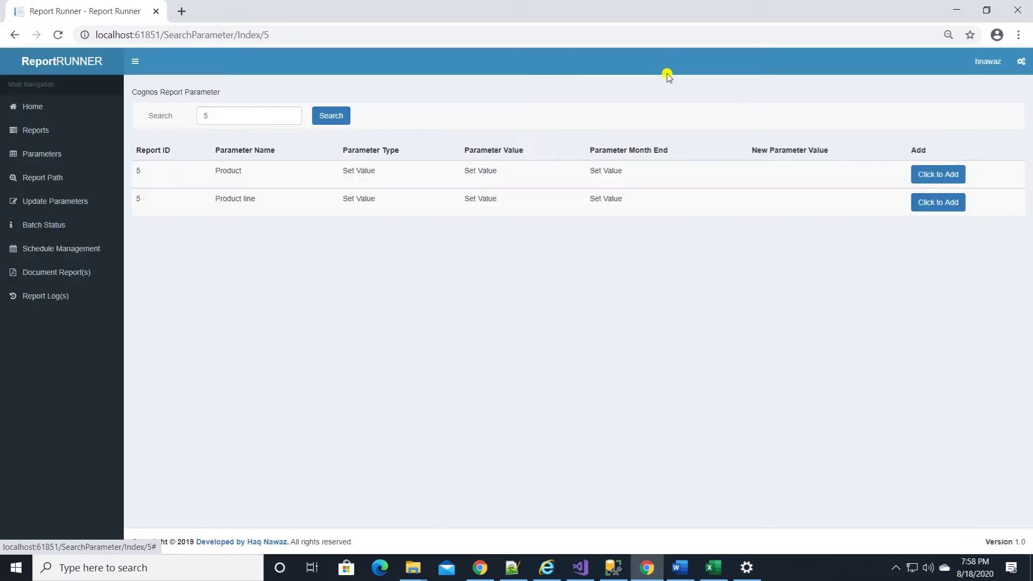
pyautogui.click(33, 132)
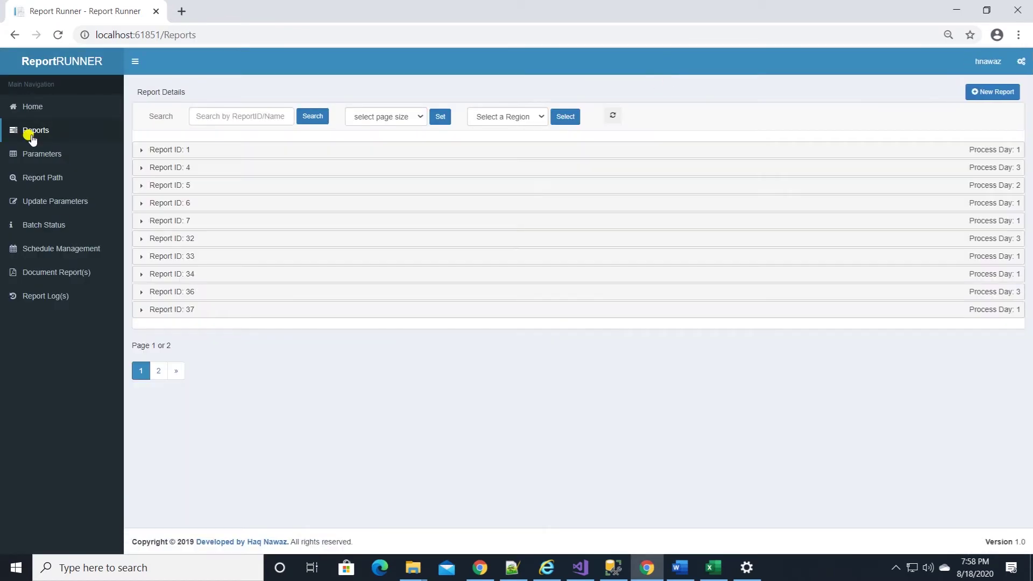
# Copy Report 5 into a new report setup and change its Product line from 991 to 999
pyautogui.click(174, 189)
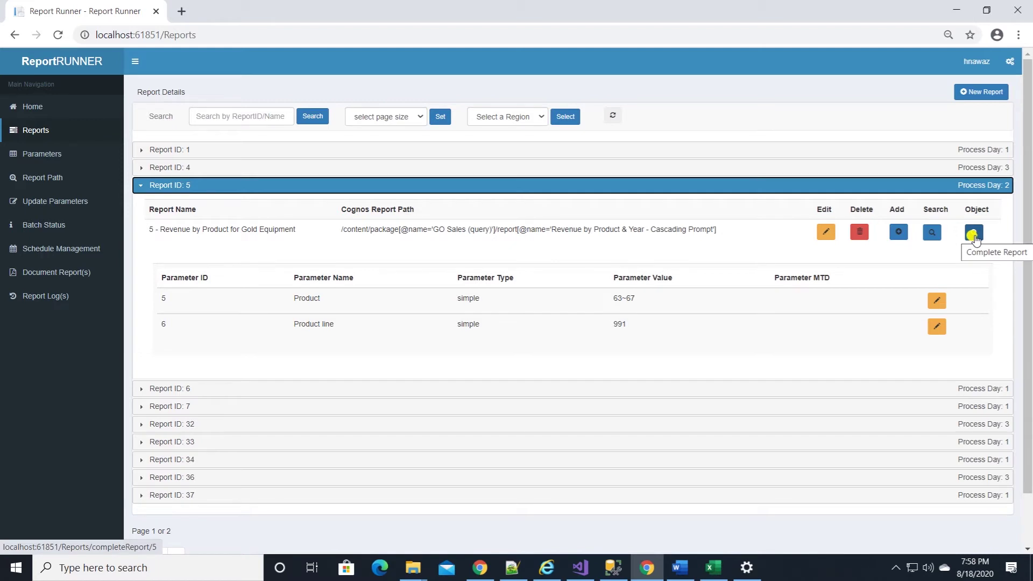
pyautogui.click(974, 235)
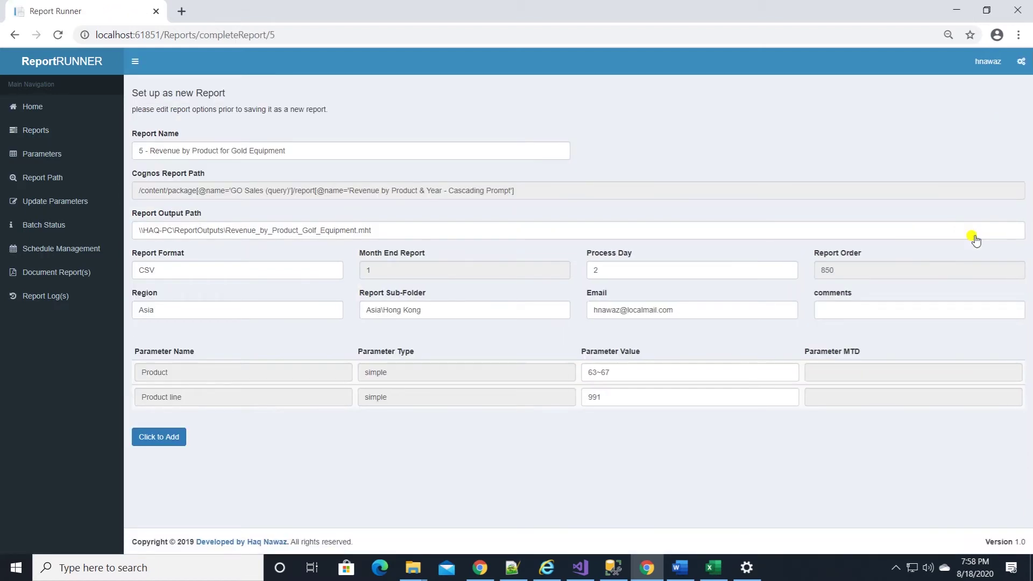
pyautogui.click(700, 397)
pyautogui.press('BackSpace')
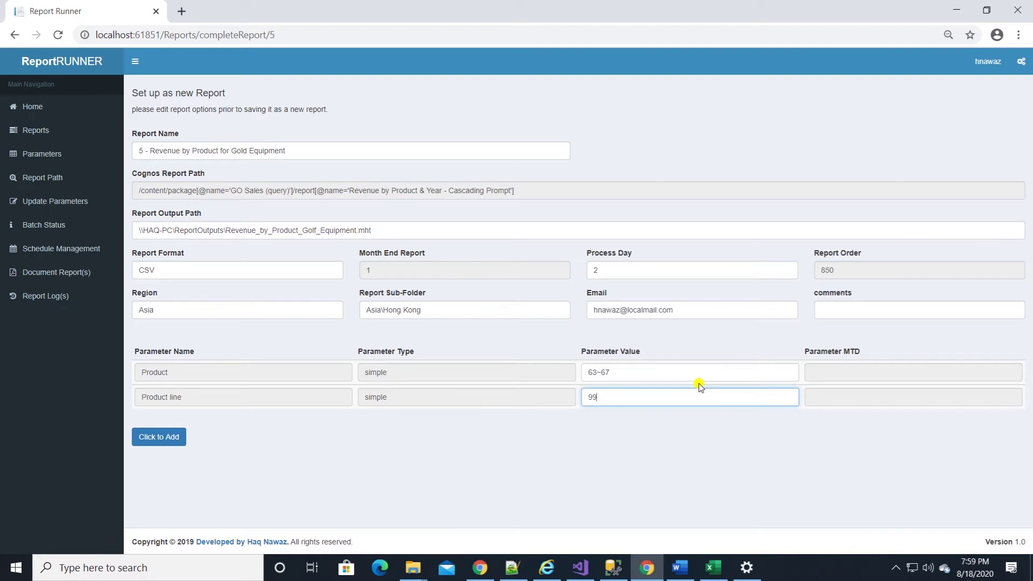
pyautogui.write('9')
# Set Product to 90~92 and the output file to Camping_Equipment, then save as a new report
pyautogui.doubleClick(592, 372)
pyautogui.write('90')
pyautogui.press('BackSpace')
pyautogui.press('BackSpace')
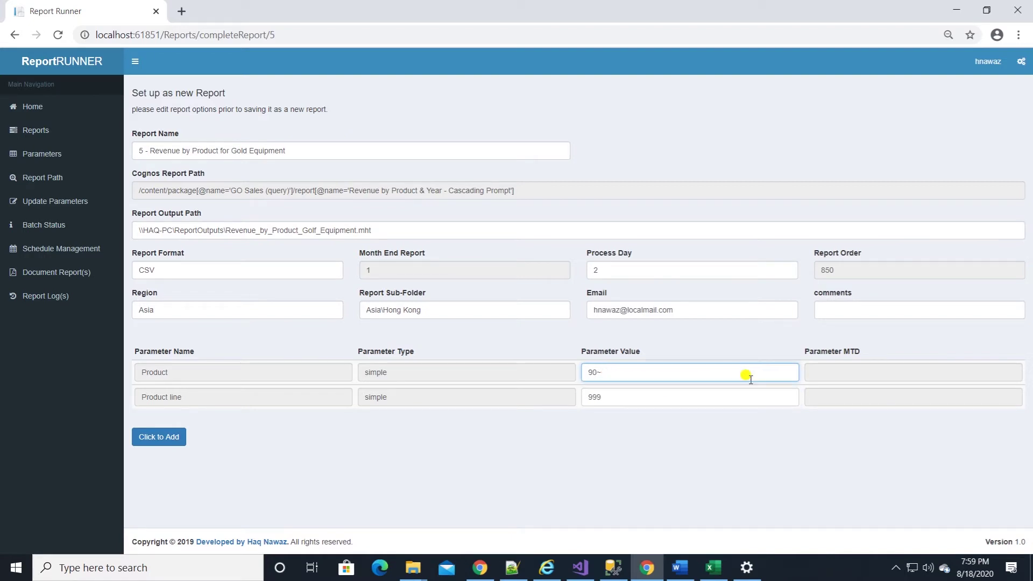
pyautogui.write('92')
pyautogui.moveTo(353, 230); pyautogui.dragTo(303, 231)
pyautogui.write('Camping_Equ')
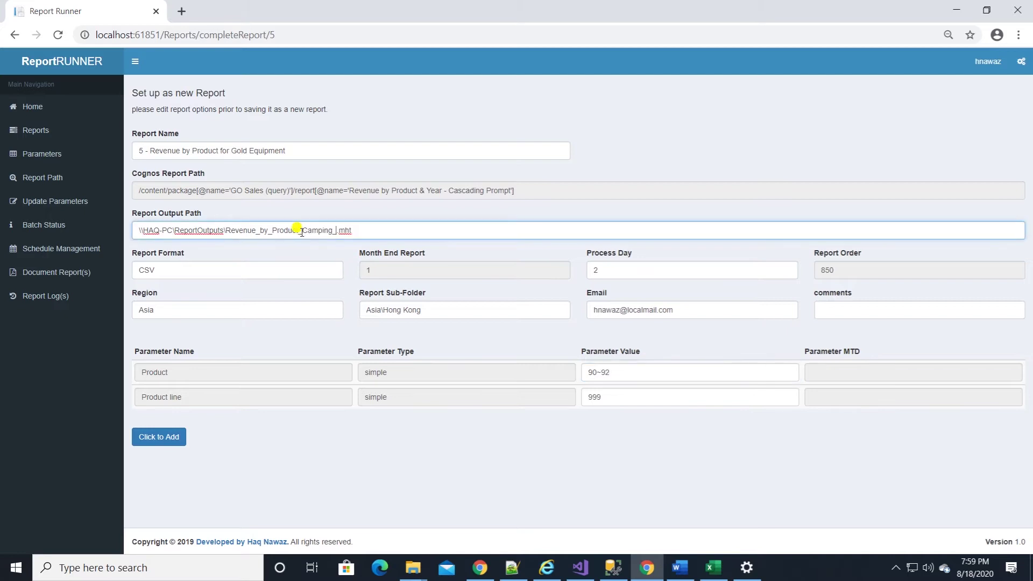
pyautogui.write('ipment')
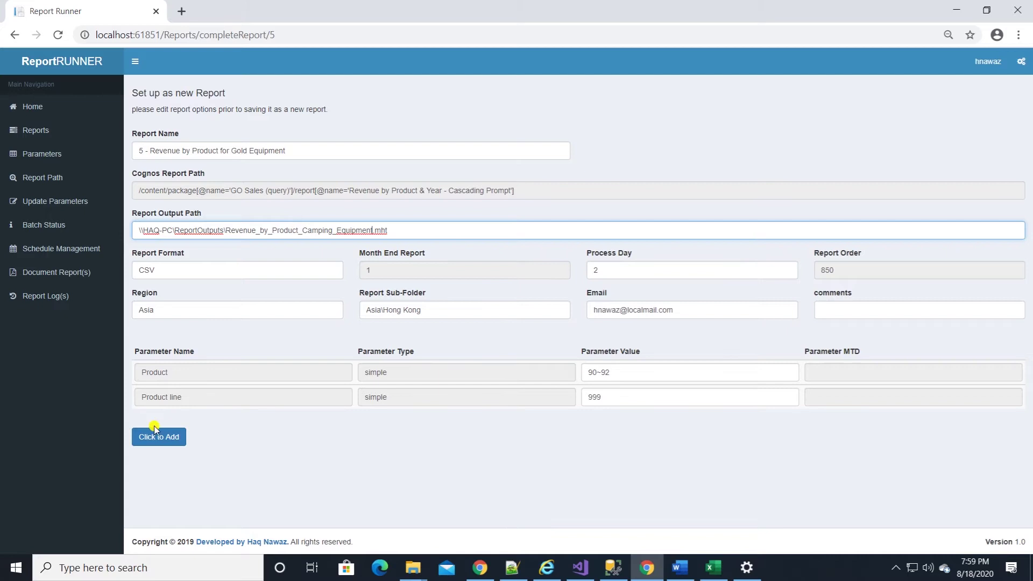
pyautogui.click(146, 442)
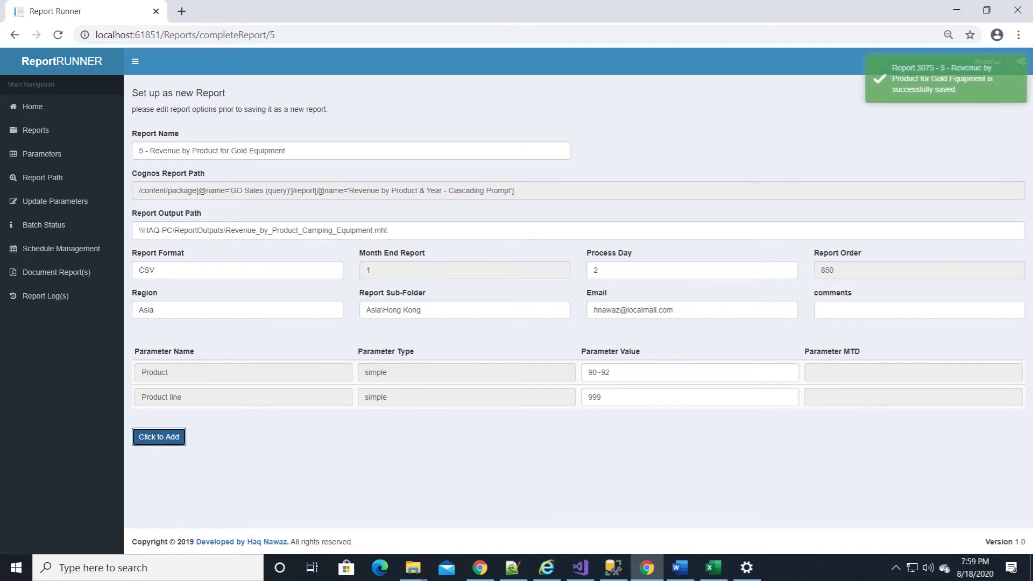
# Search the reports for 3075, check its parameters, then go to the Parameters page
pyautogui.click(42, 135)
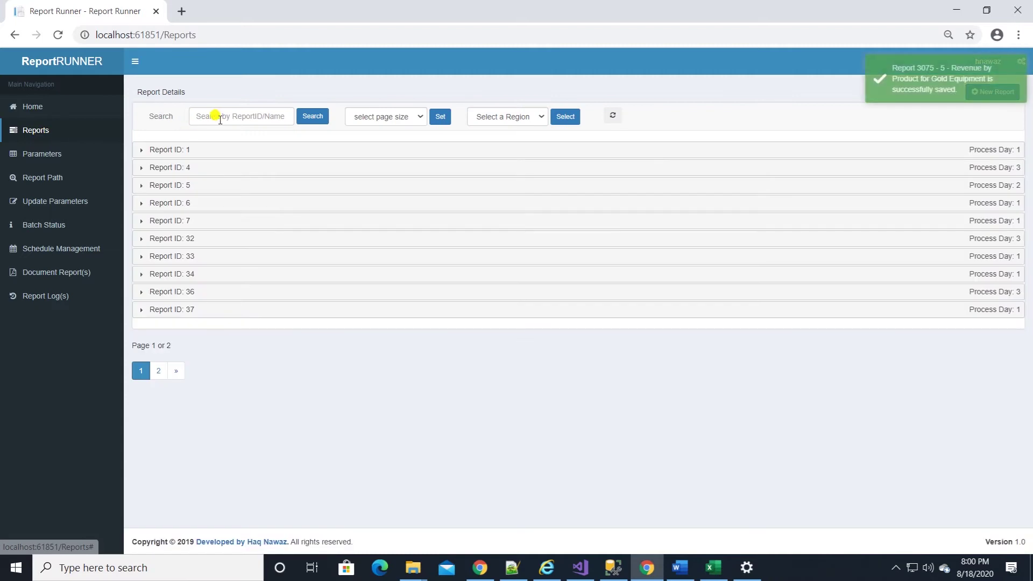
pyautogui.click(220, 118)
pyautogui.write('3075')
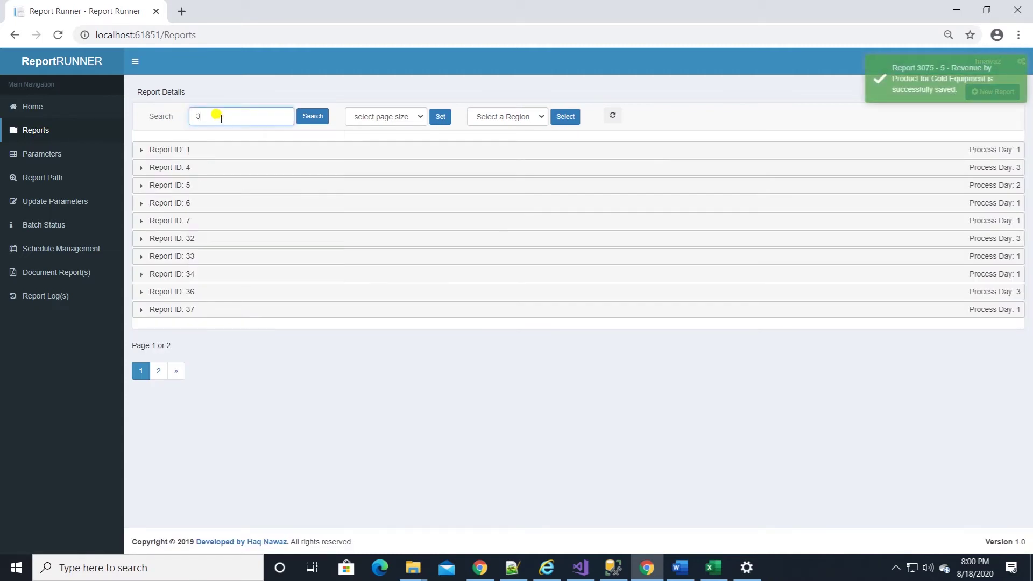
pyautogui.click(309, 117)
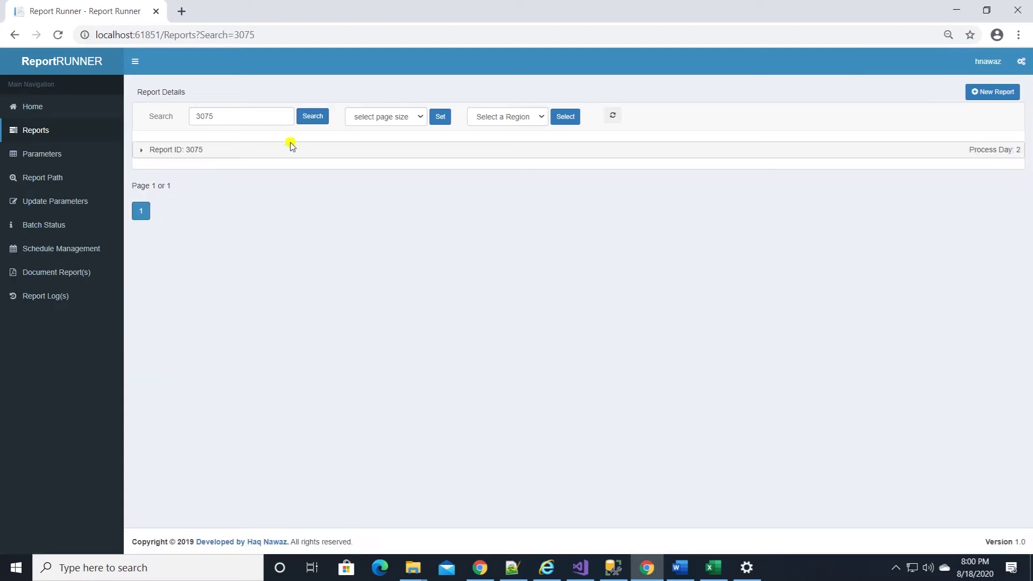
pyautogui.click(139, 149)
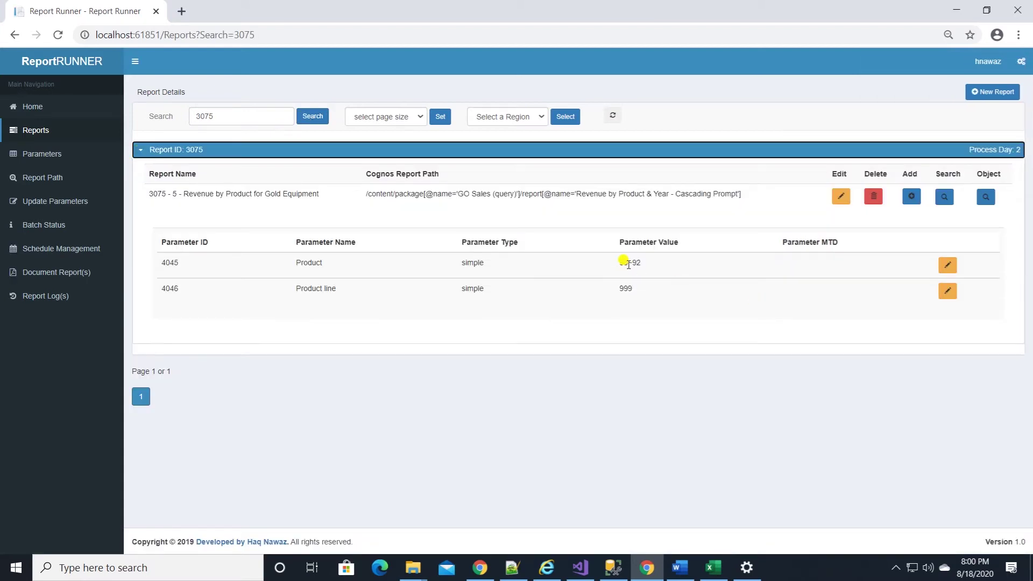
pyautogui.click(35, 130)
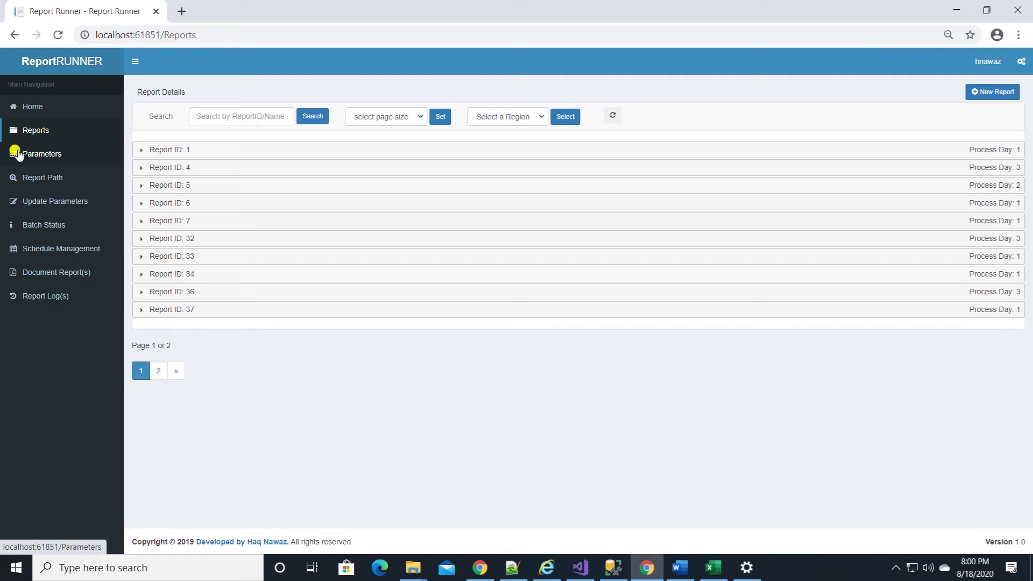
pyautogui.click(19, 154)
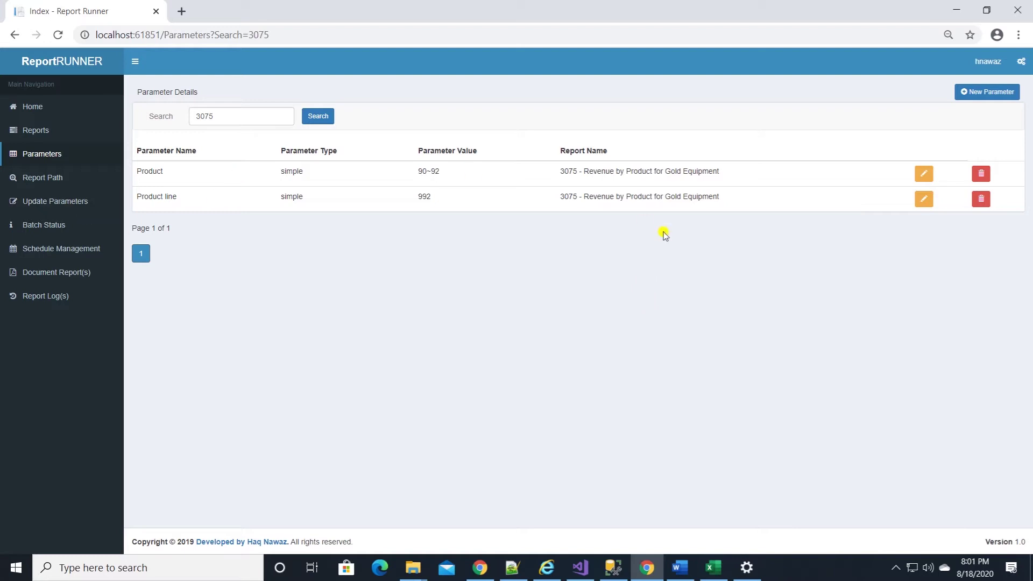
# Search report paths for Sales in the GO Data Warehouse (analysis) package
pyautogui.click(64, 172)
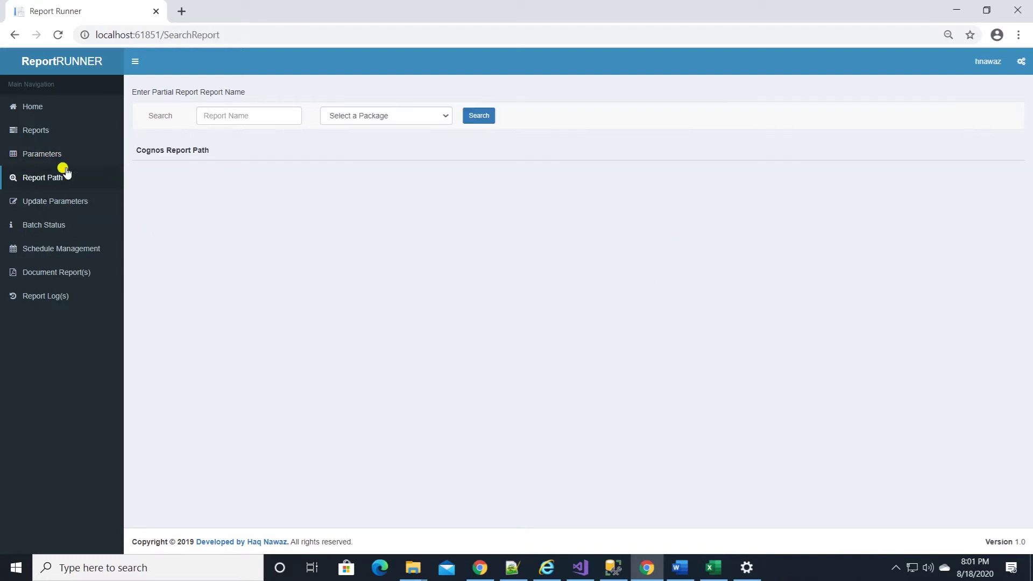
pyautogui.click(238, 118)
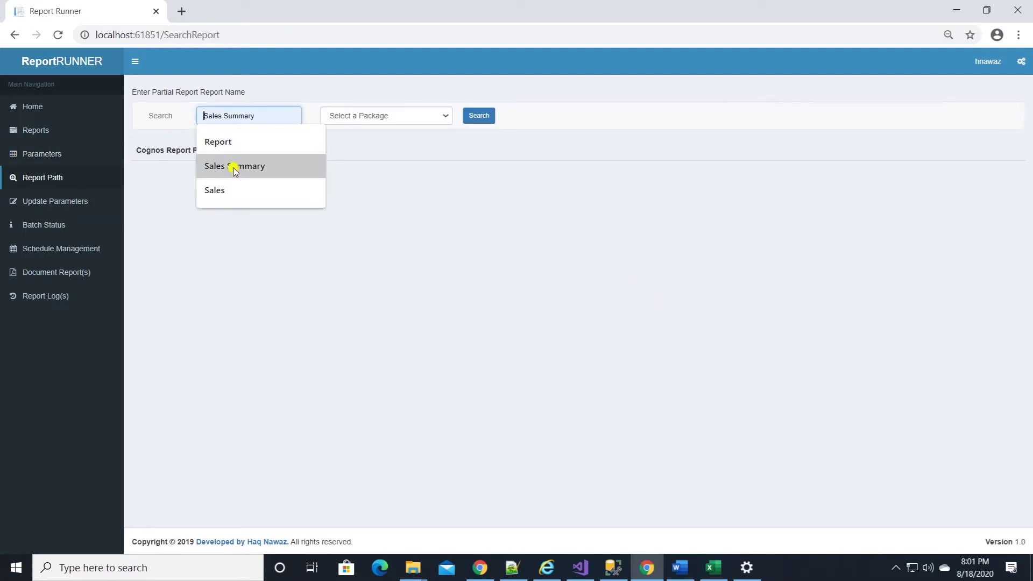
pyautogui.click(229, 191)
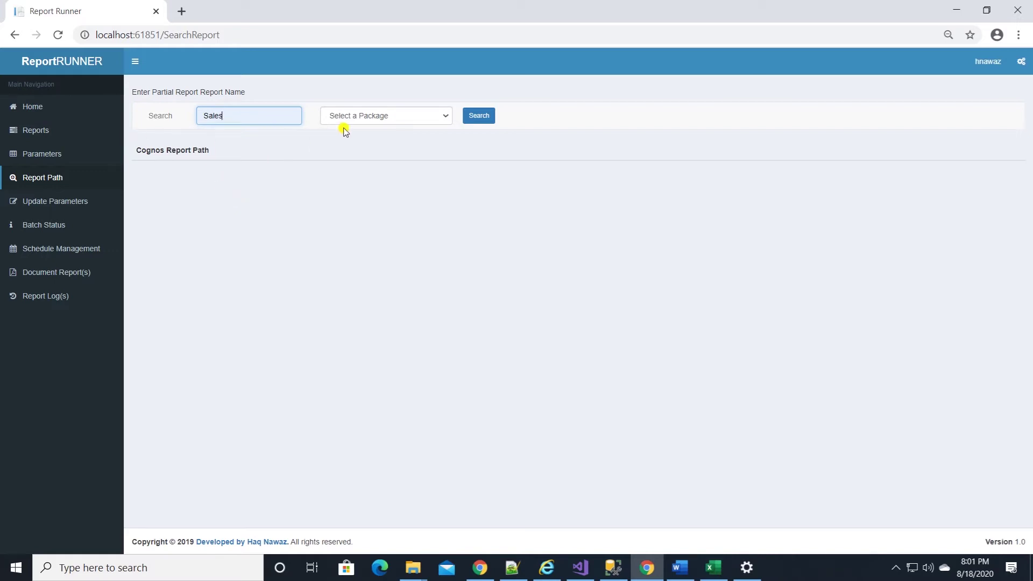
pyautogui.click(380, 115)
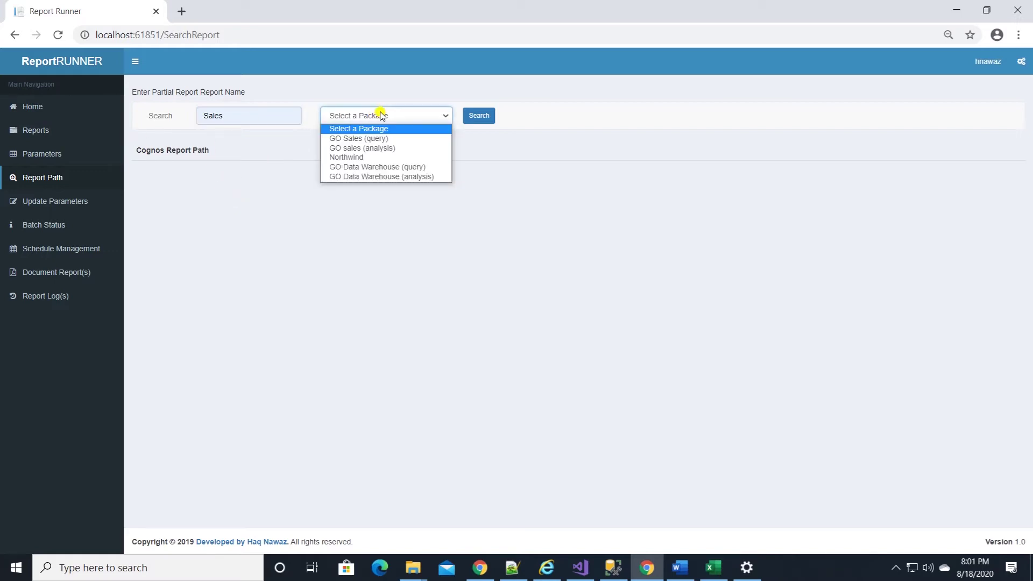
pyautogui.click(403, 176)
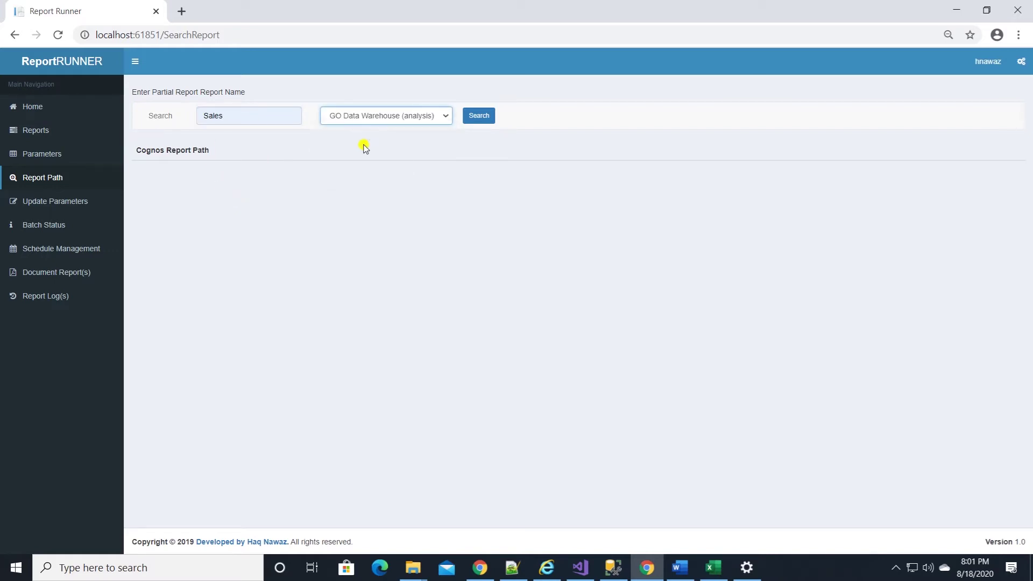
pyautogui.click(482, 122)
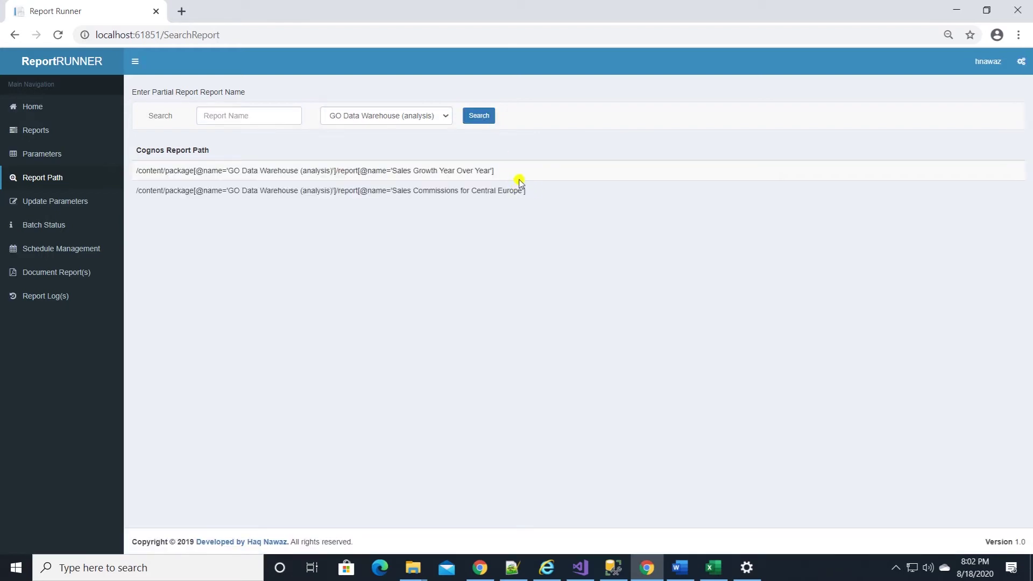
# Select and copy the first Sales report path
pyautogui.moveTo(494, 171); pyautogui.dragTo(136, 169)
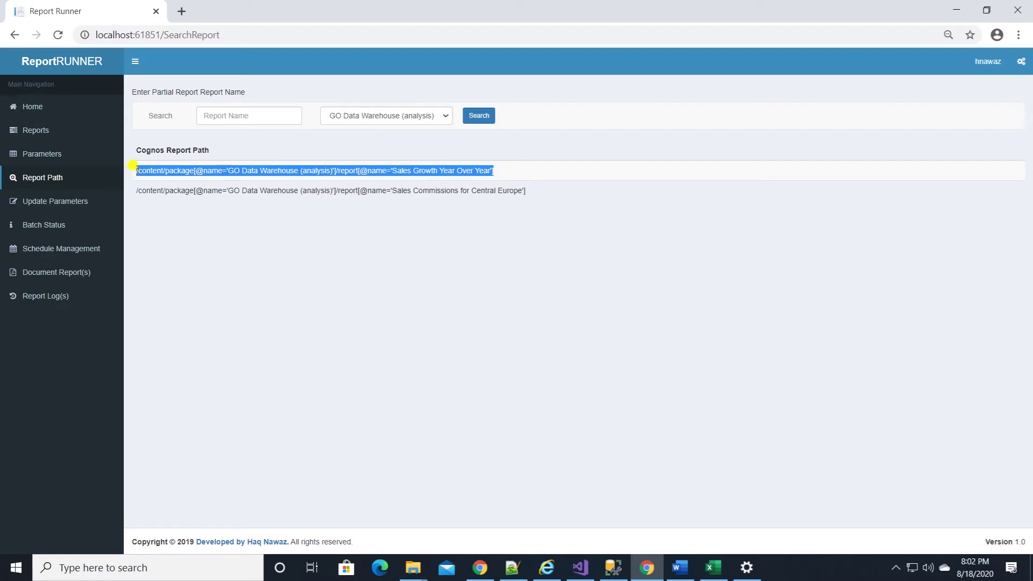
pyautogui.rightClick(139, 169)
pyautogui.click(161, 177)
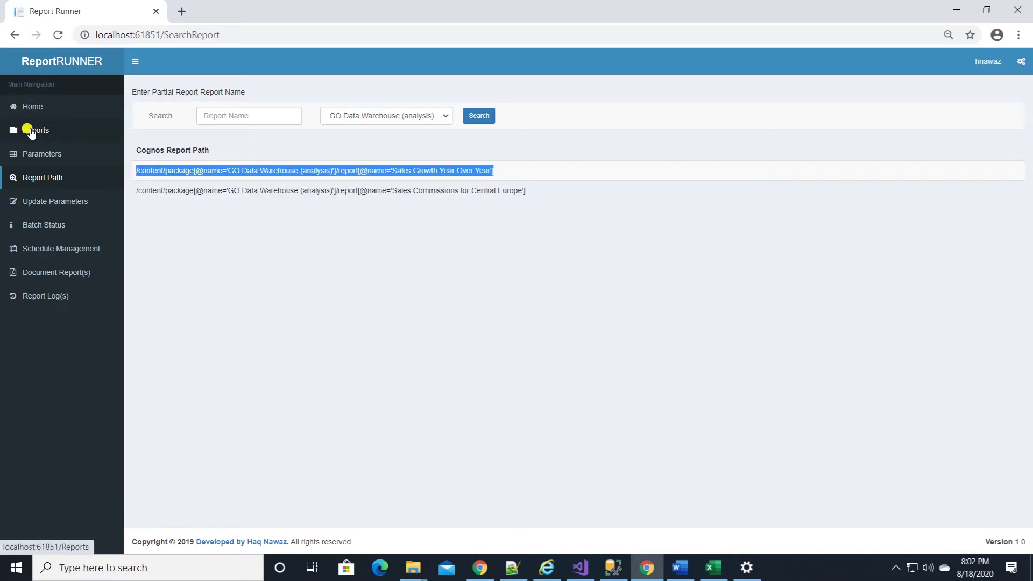
pyautogui.click(603, 177)
# Open the Batch Status dashboard and enter P2 as the batch number
pyautogui.click(31, 230)
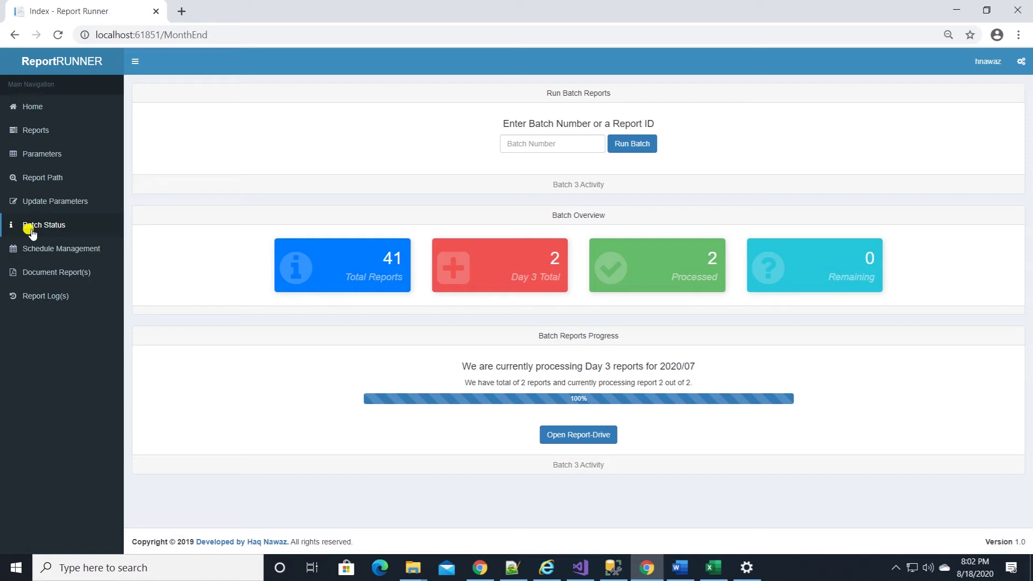
pyautogui.click(521, 143)
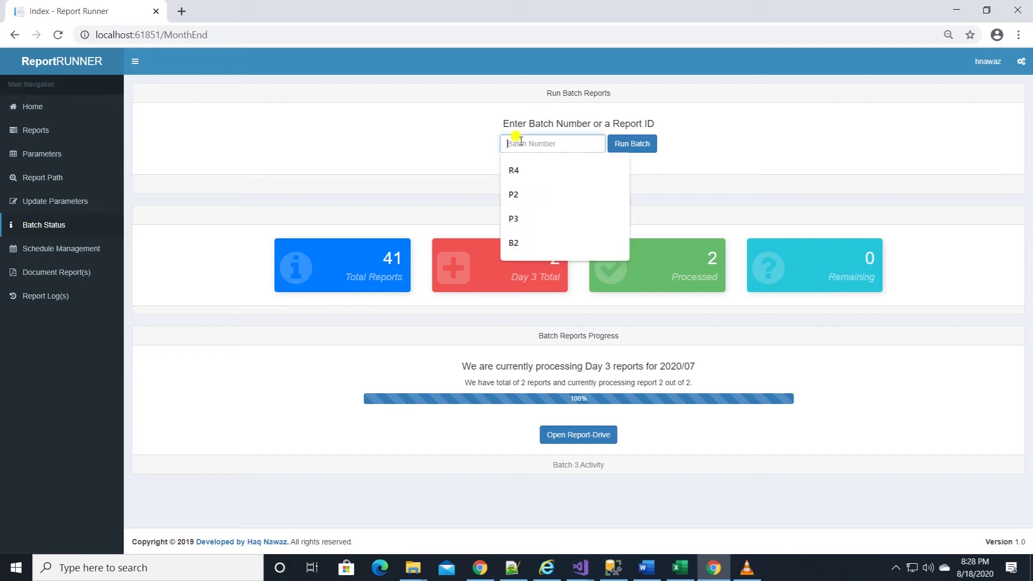
pyautogui.write('P2')
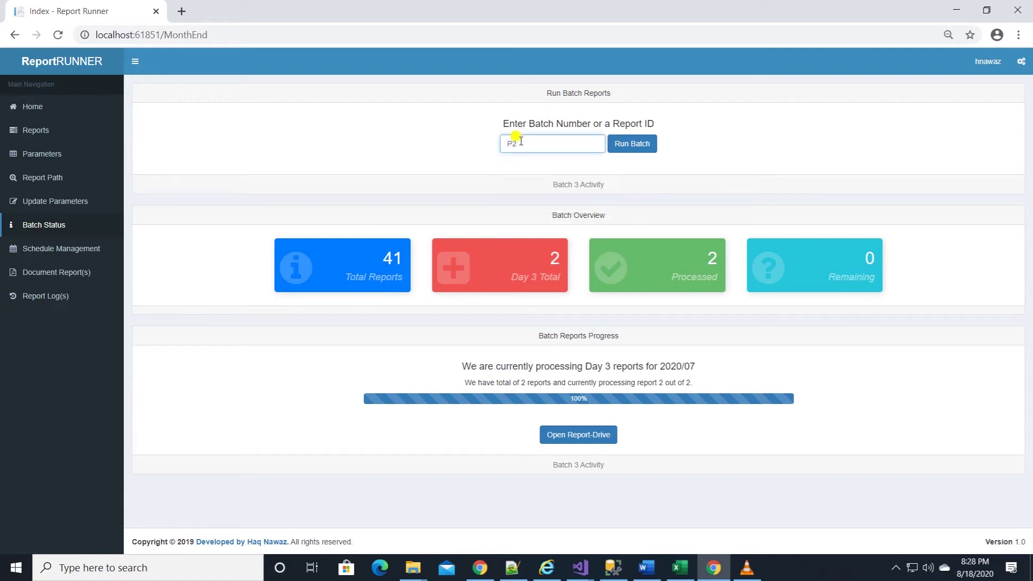
# Run batch P2 and reload the dashboard until its progress reaches 100%
pyautogui.click(640, 146)
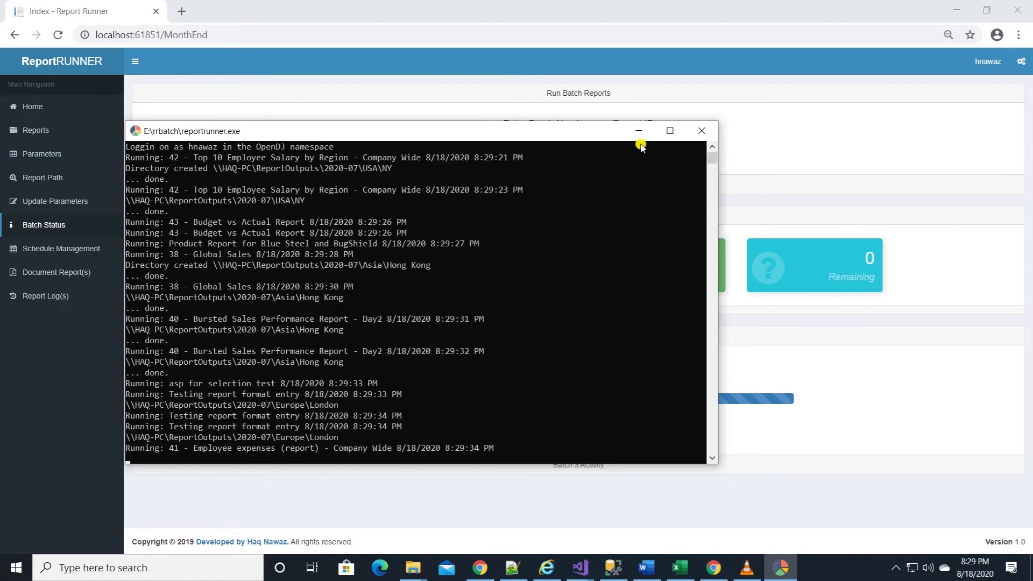
pyautogui.click(441, 18)
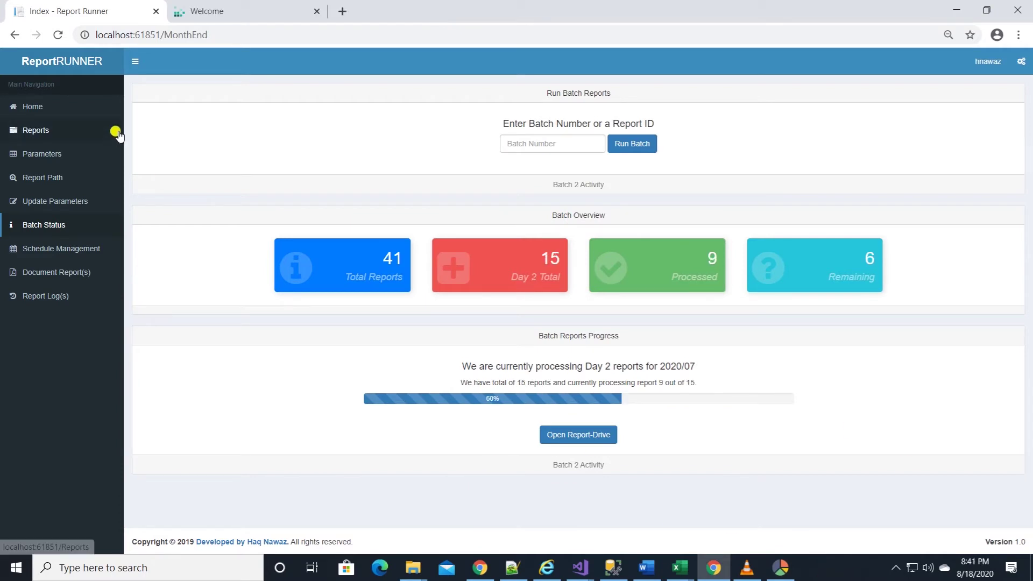
pyautogui.click(58, 35)
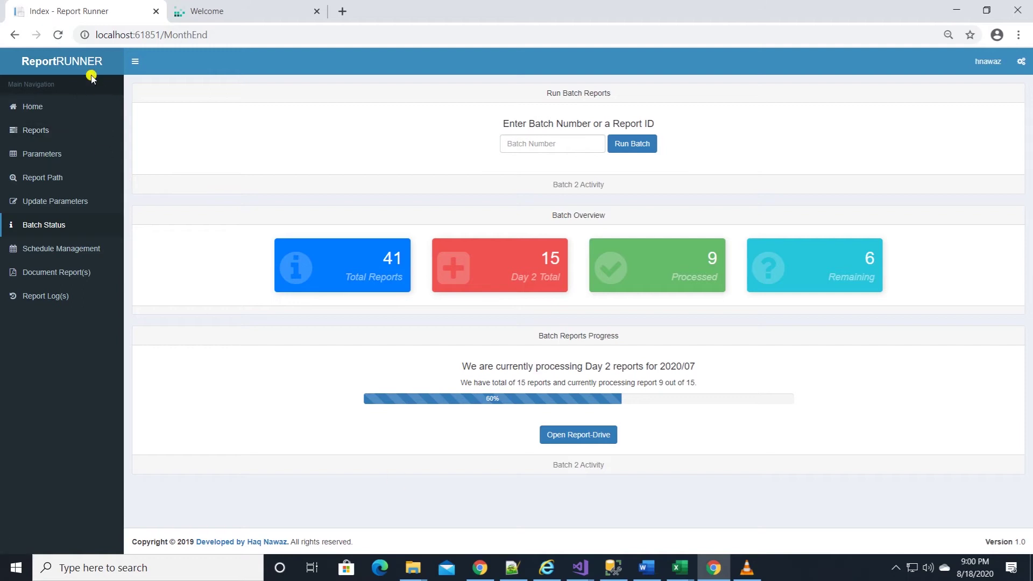
pyautogui.click(58, 35)
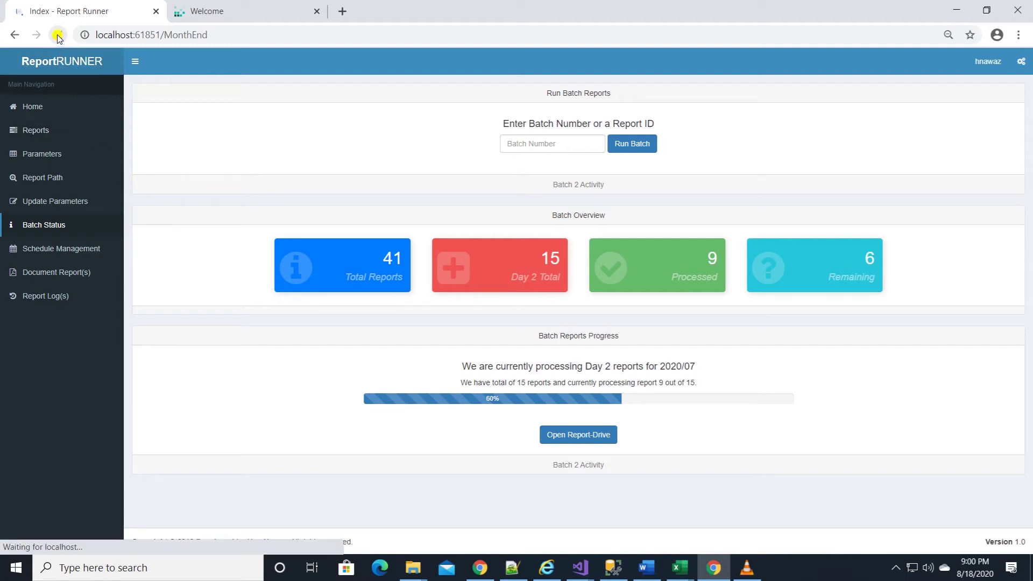
# Open the NY output folder and refresh it to see the generated files
pyautogui.moveTo(419, 572)
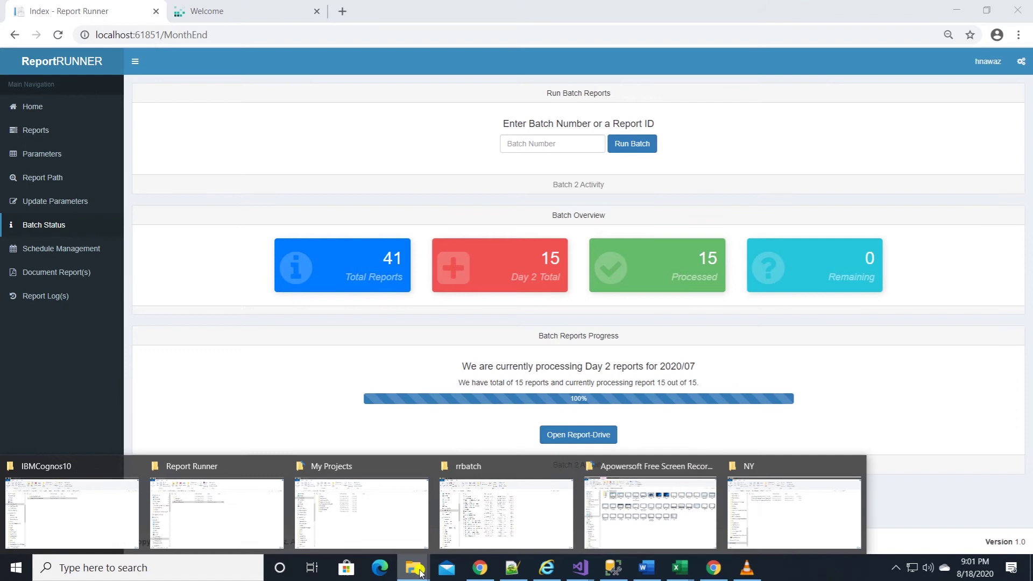
pyautogui.click(767, 519)
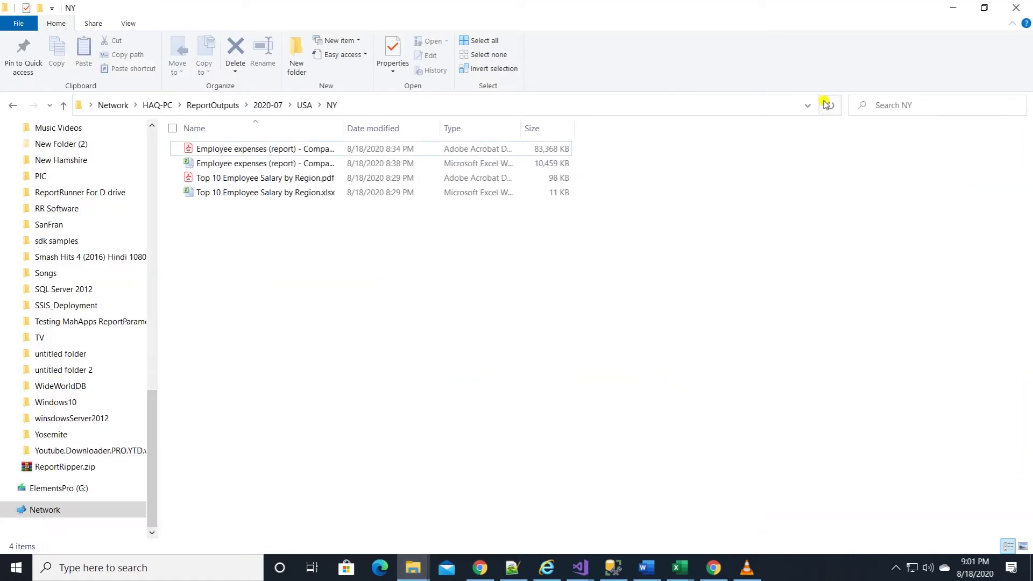
pyautogui.click(829, 105)
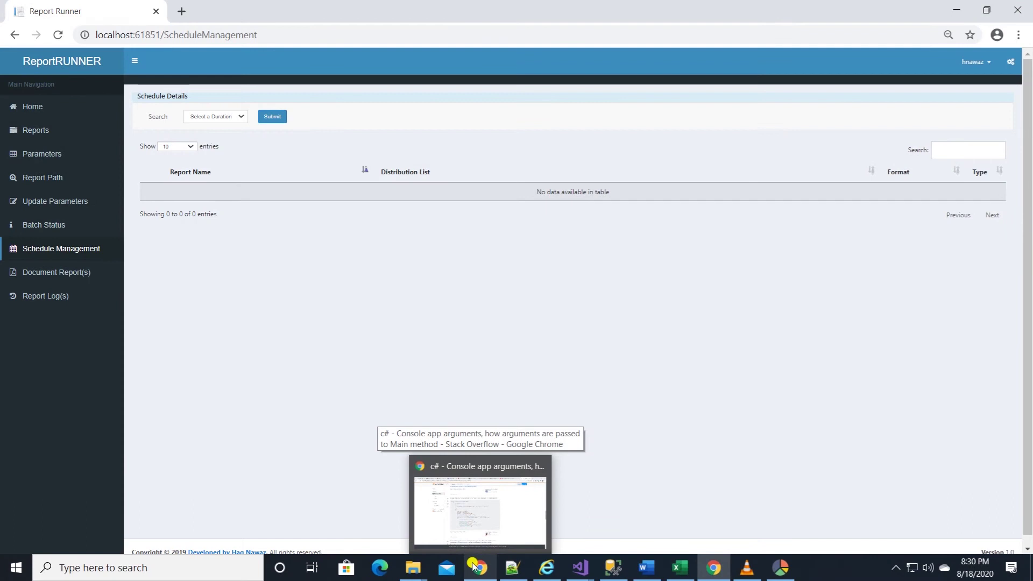
# Show the Monthly schedules and expand Add Months Demo and Product by Retailers to reveal their paths
pyautogui.click(233, 118)
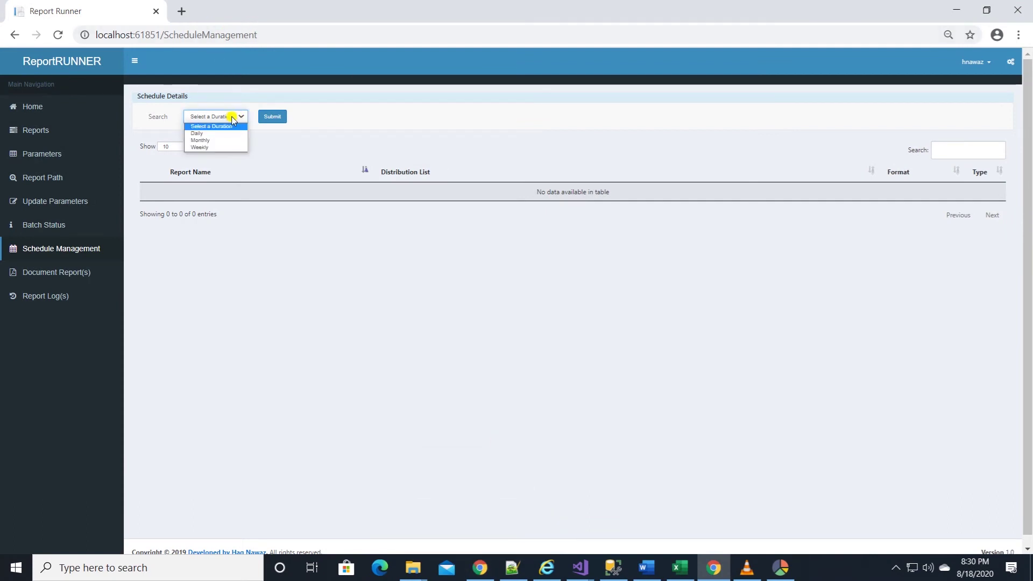
pyautogui.click(203, 141)
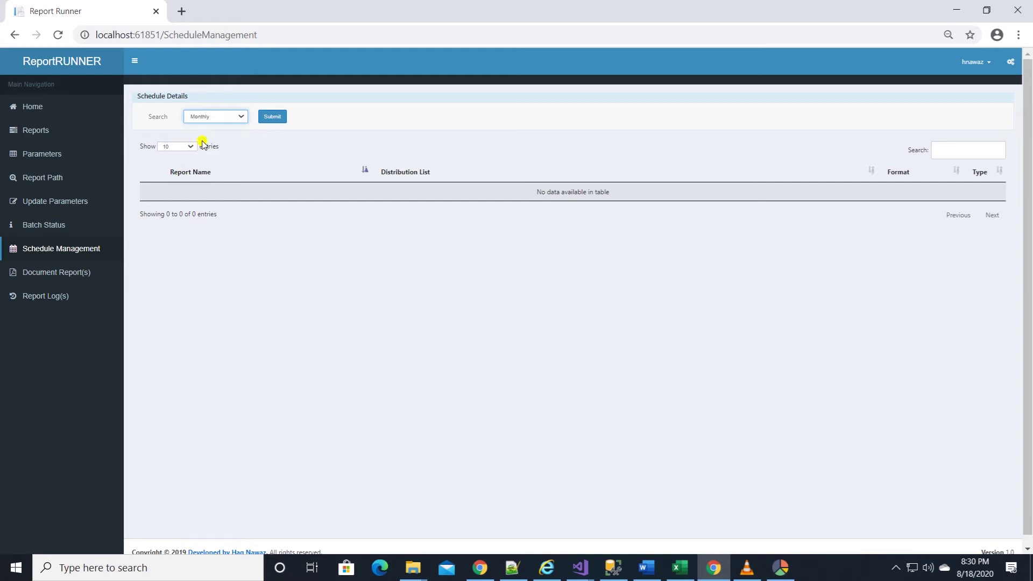
pyautogui.click(272, 117)
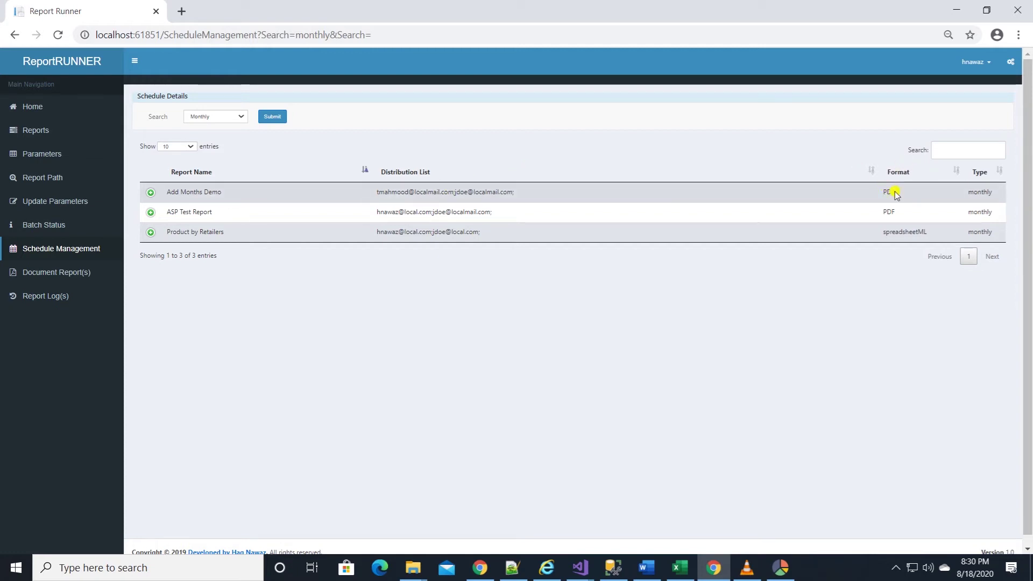
pyautogui.click(153, 192)
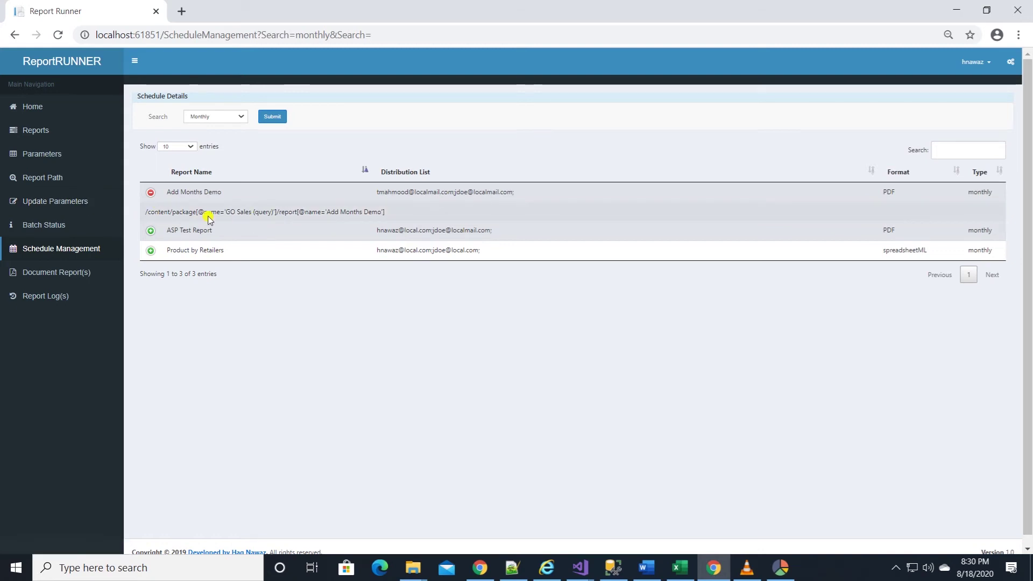
pyautogui.click(151, 251)
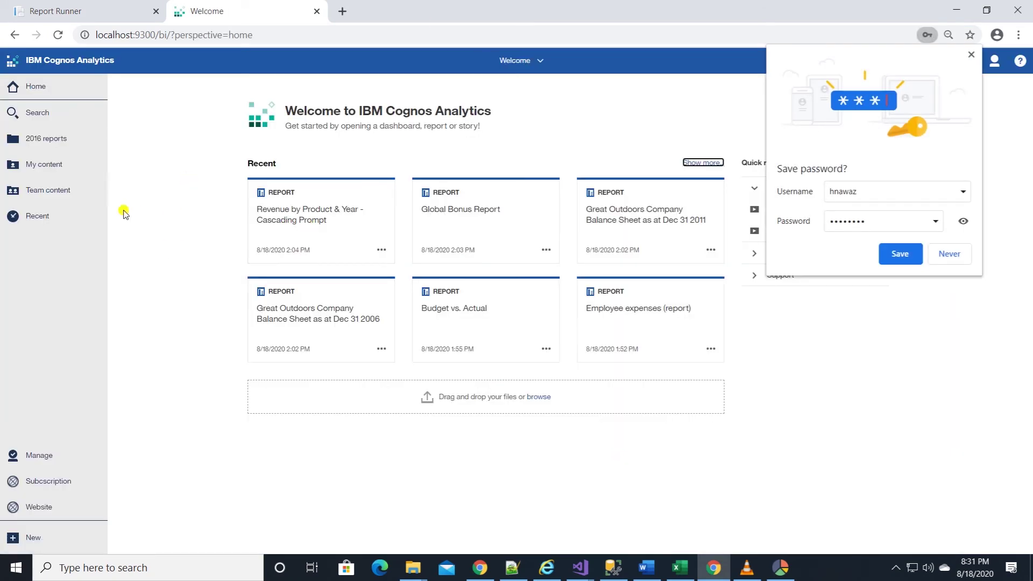
# Open the properties of Product by Retailers in the Team content GO Sales (query) folder
pyautogui.click(54, 197)
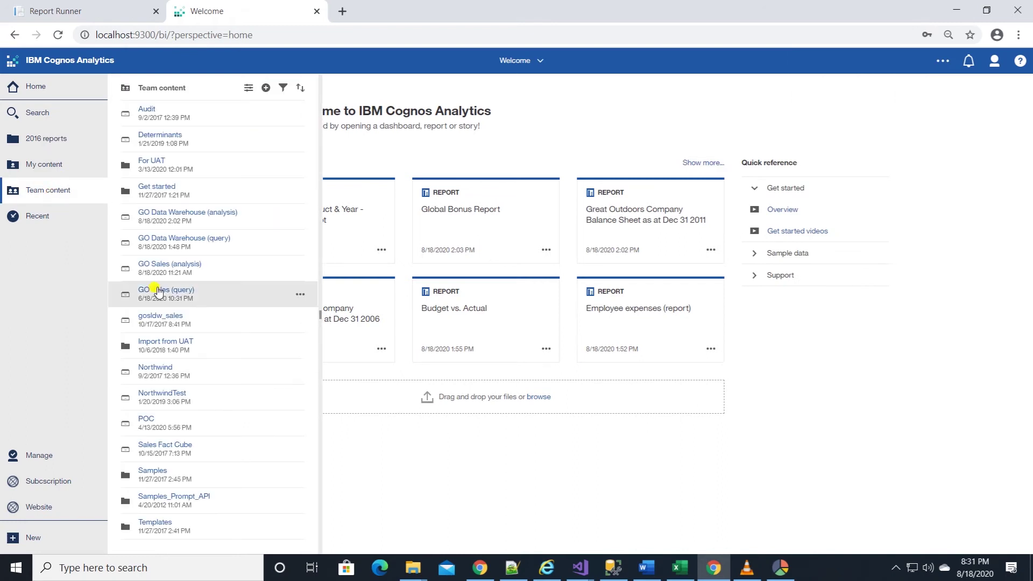
pyautogui.click(137, 291)
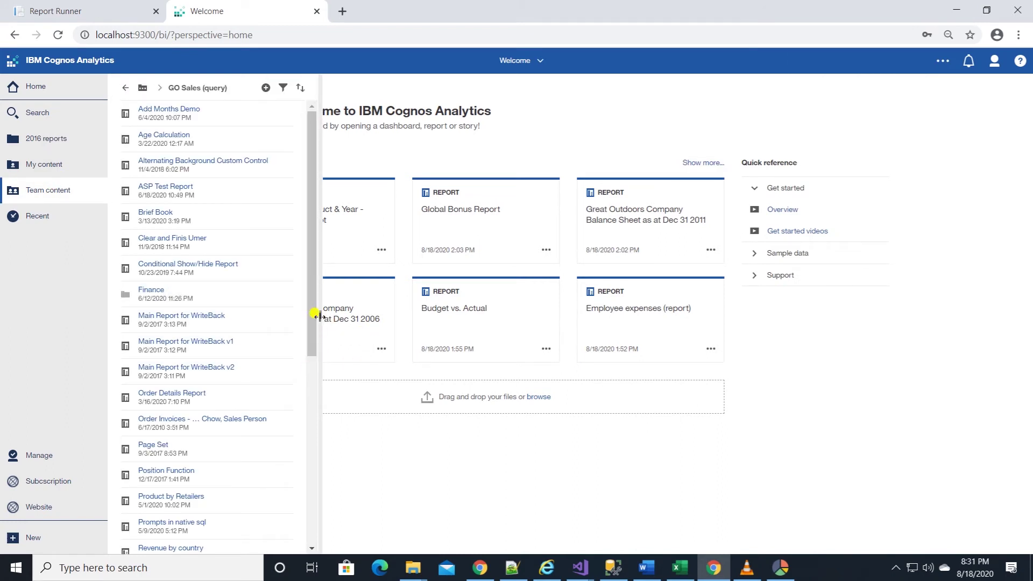
pyautogui.moveTo(318, 316); pyautogui.dragTo(373, 365)
pyautogui.scroll(-2, 373, 364)
pyautogui.click(377, 371)
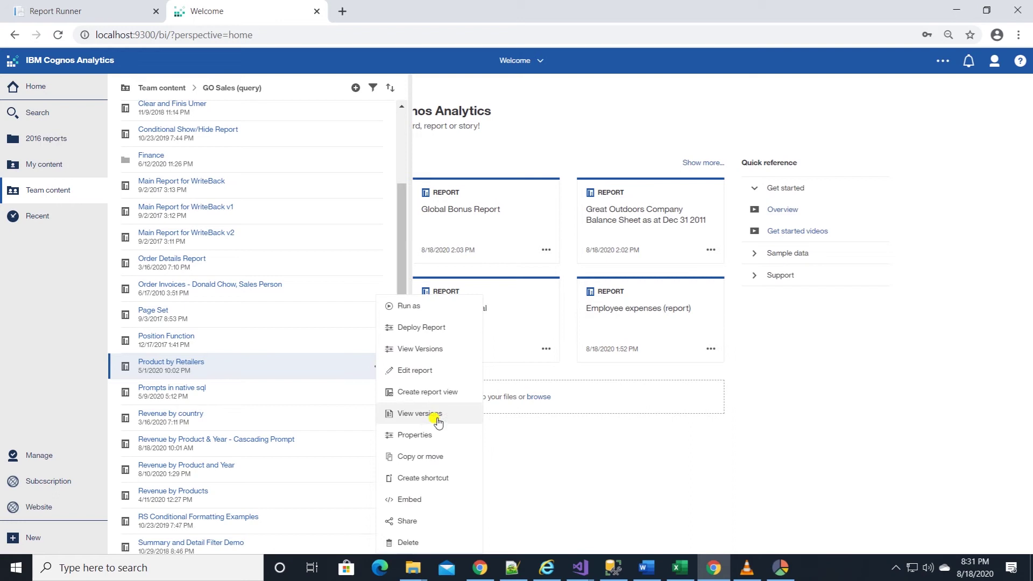
pyautogui.click(421, 436)
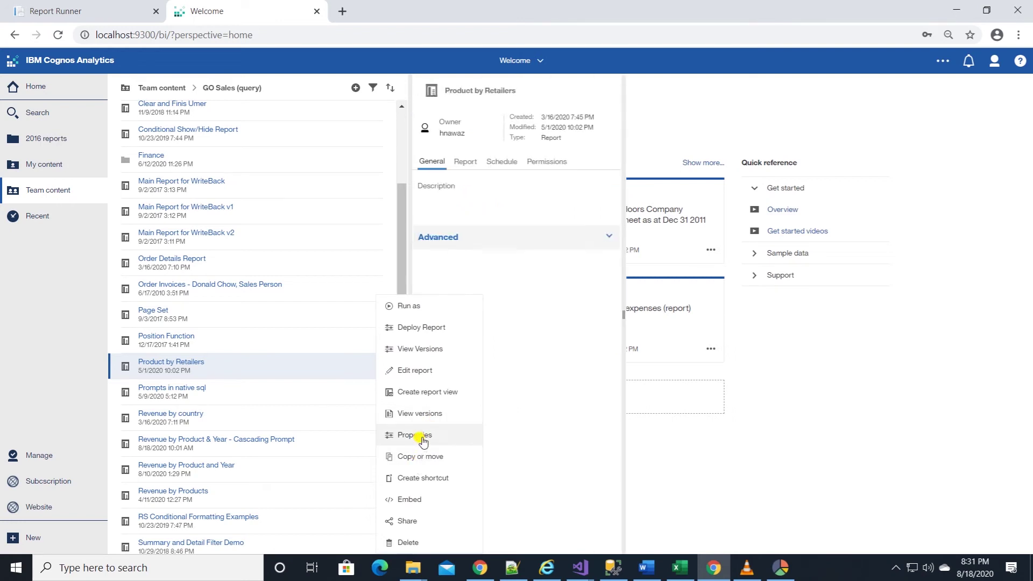
# Edit the monthly Excel schedule and show its e-mail delivery settings
pyautogui.click(501, 162)
pyautogui.moveTo(623, 320); pyautogui.dragTo(825, 319)
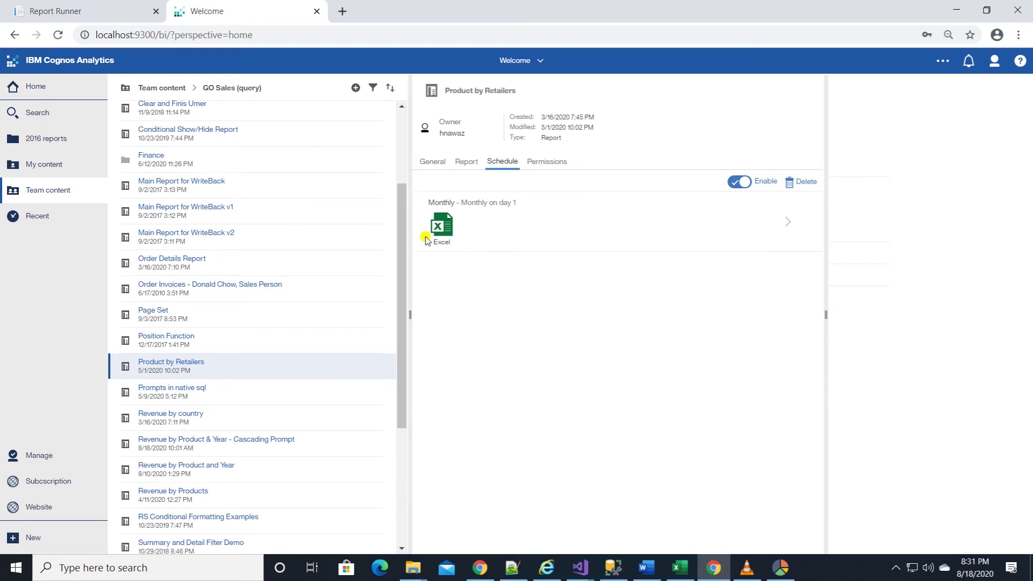
pyautogui.click(788, 225)
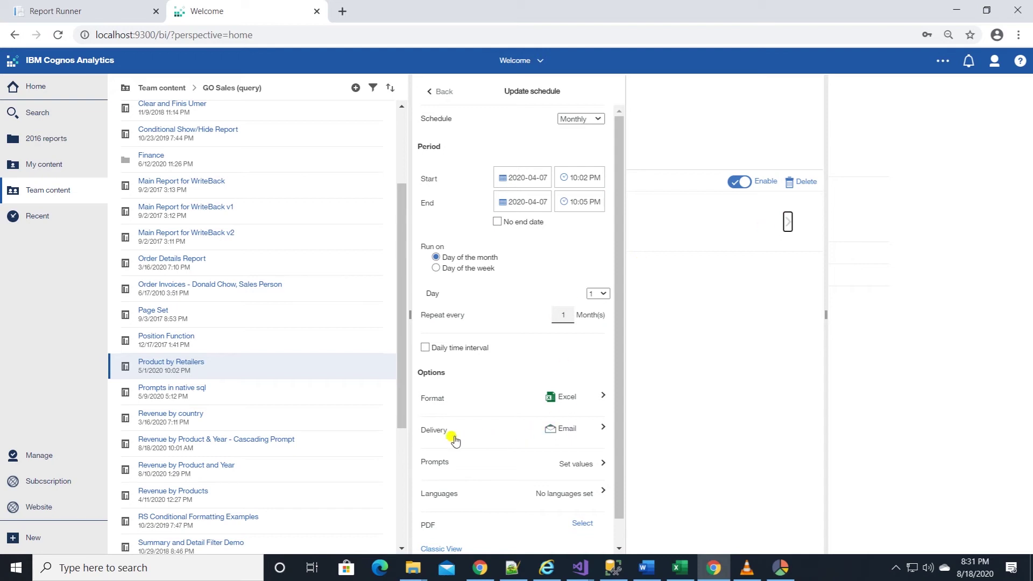
pyautogui.click(601, 430)
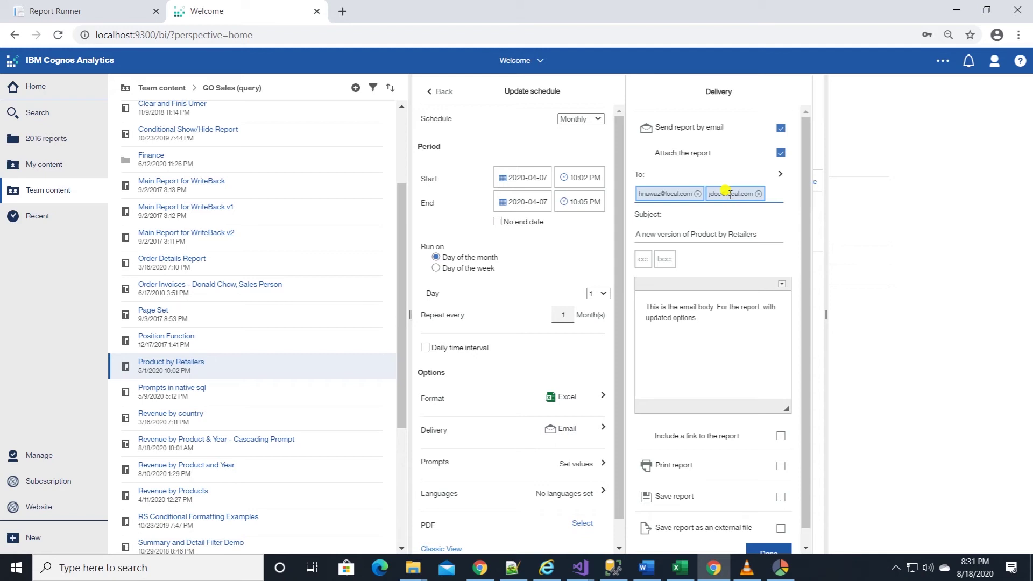
# Add a third recipient's e-mail address to the Product by Retailers distribution list
pyautogui.click(130, 13)
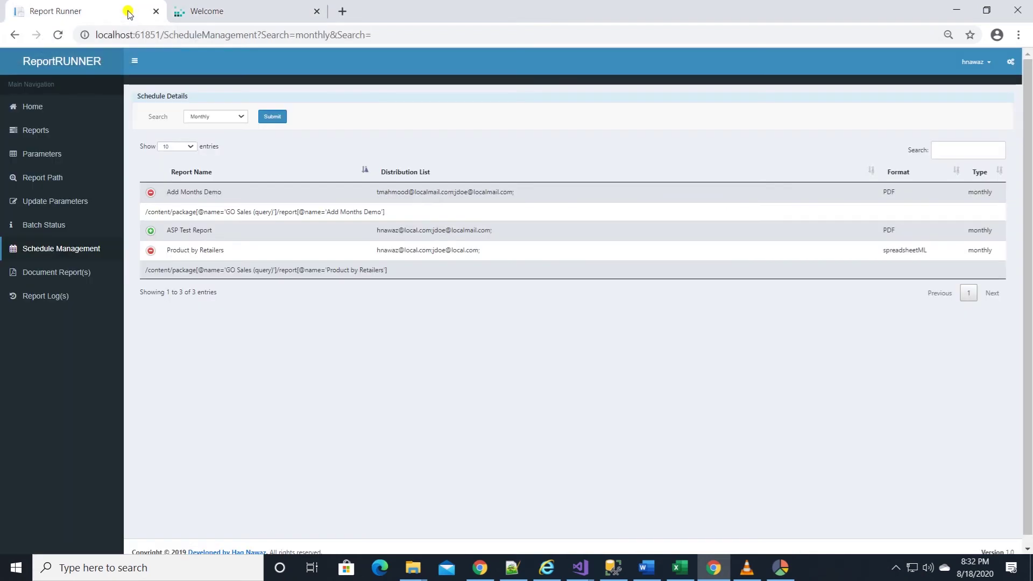
pyautogui.click(491, 254)
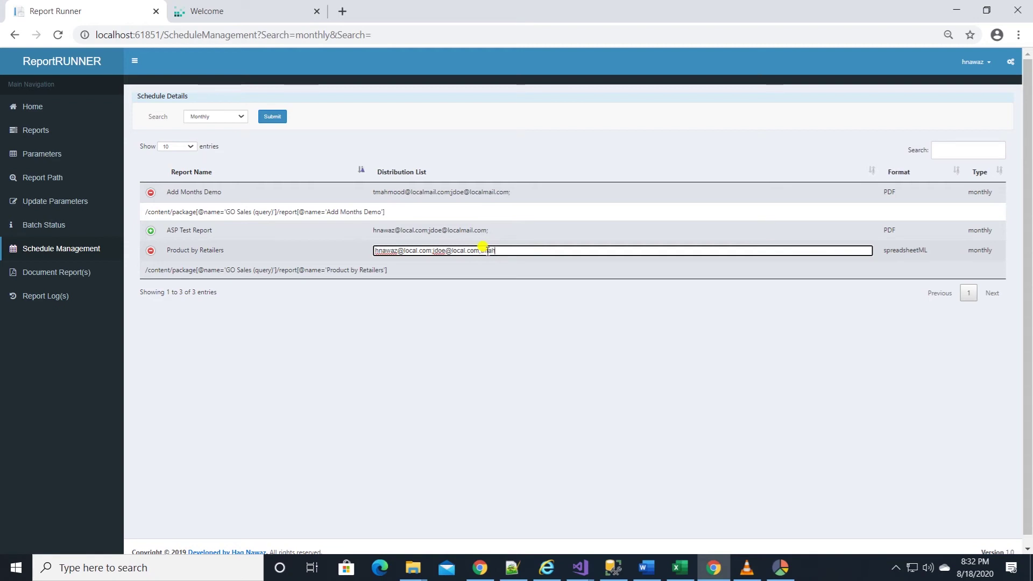
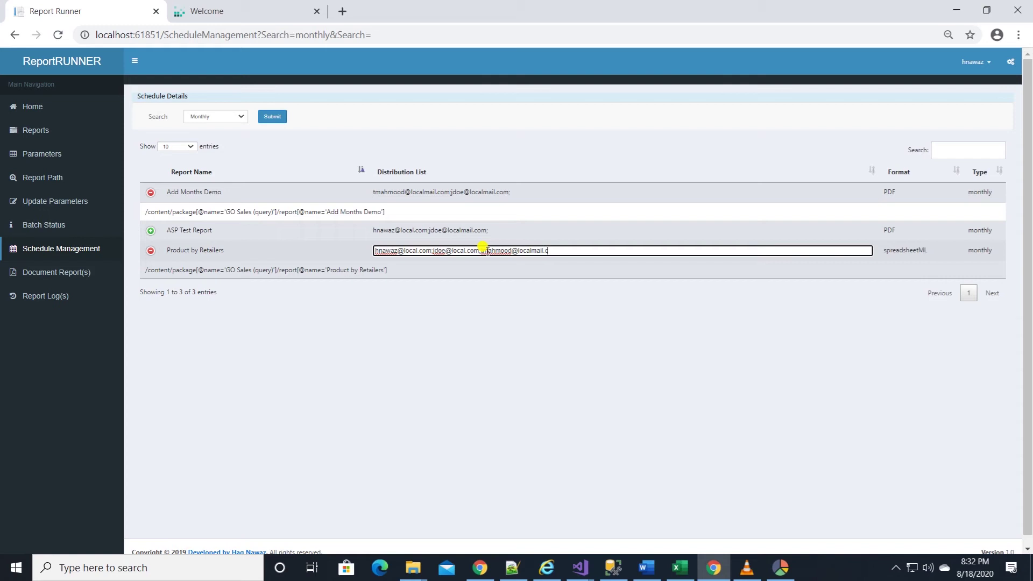
pyautogui.press('Return')
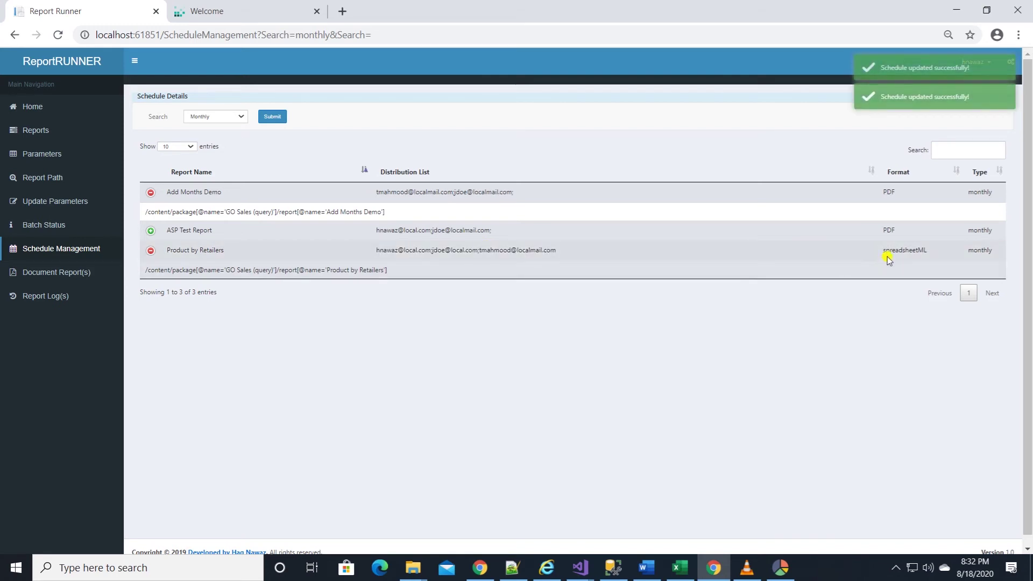
# Change the Product by Retailers format from spreadsheetML to CSV
pyautogui.click(915, 245)
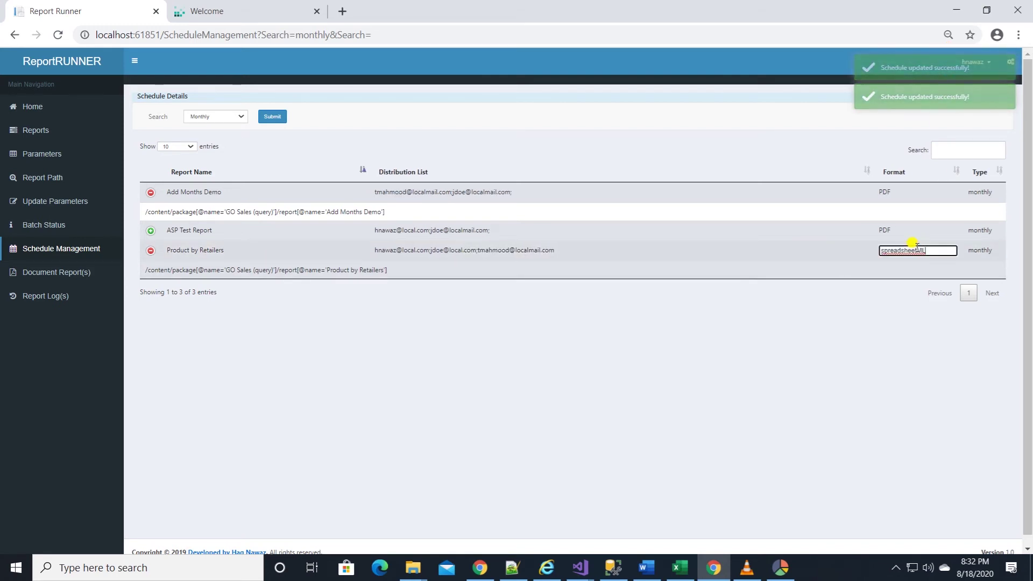
pyautogui.moveTo(937, 250); pyautogui.dragTo(876, 251)
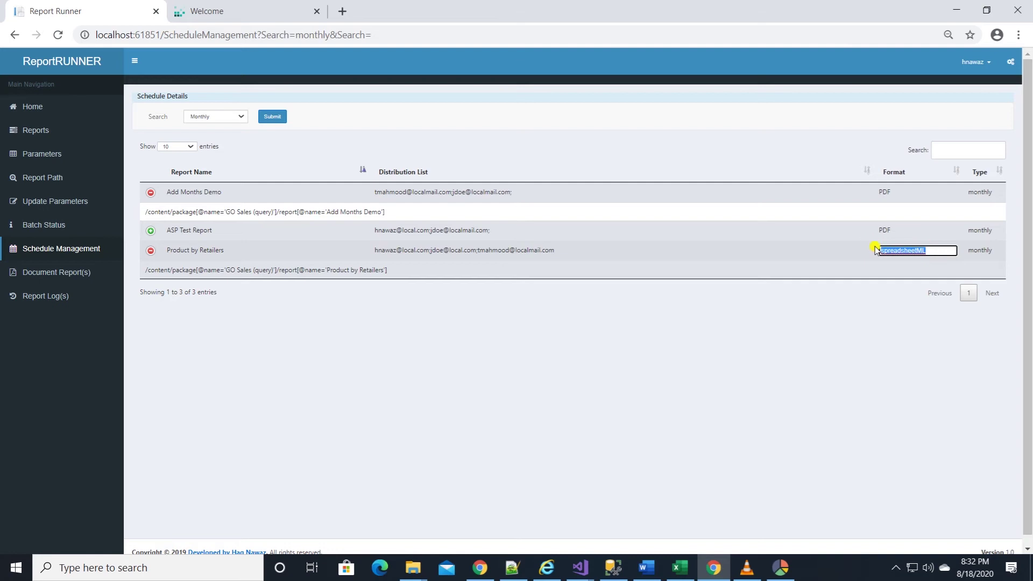
pyautogui.write('CSV')
pyautogui.press('Return')
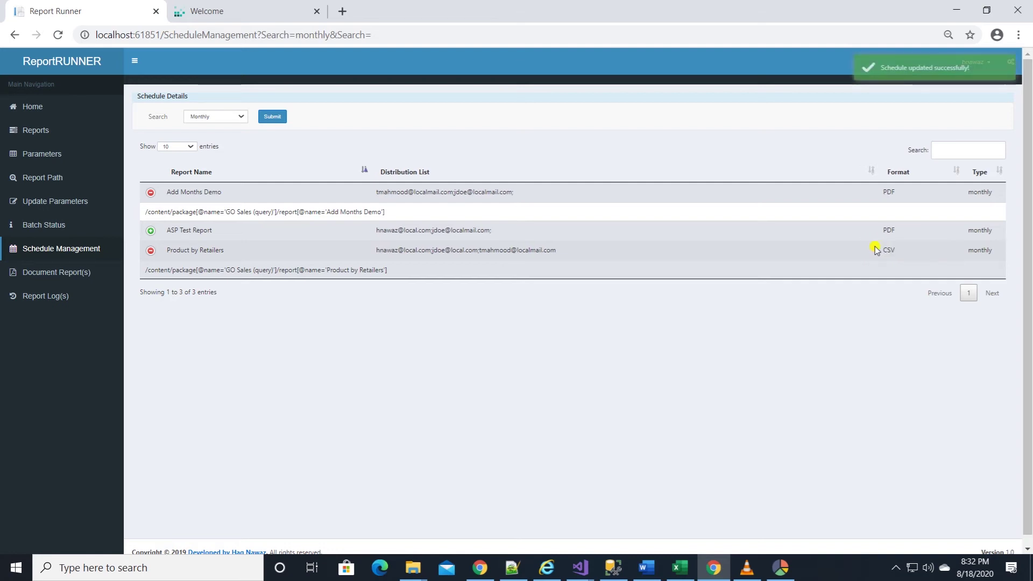
# Reload Cognos, verify the Product by Retailers schedule delivers CSV to three recipients, then return to Report Runner
pyautogui.click(226, 11)
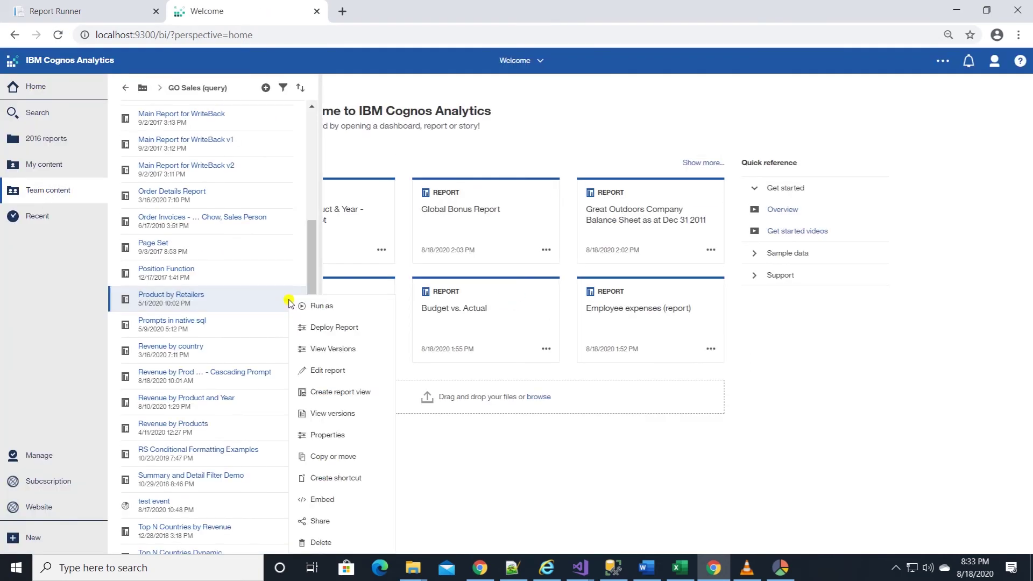
pyautogui.click(317, 437)
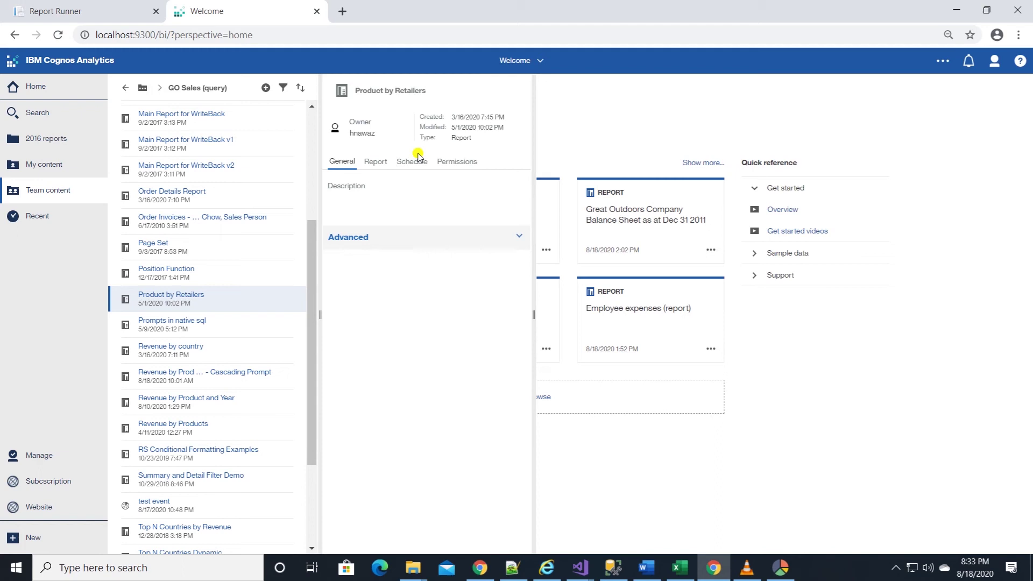
pyautogui.click(412, 162)
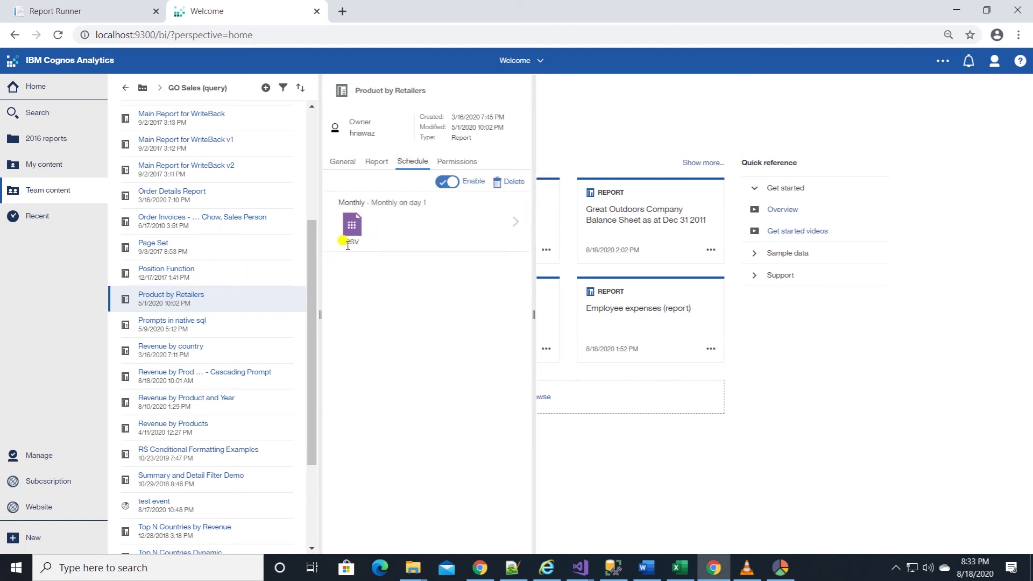
pyautogui.click(515, 222)
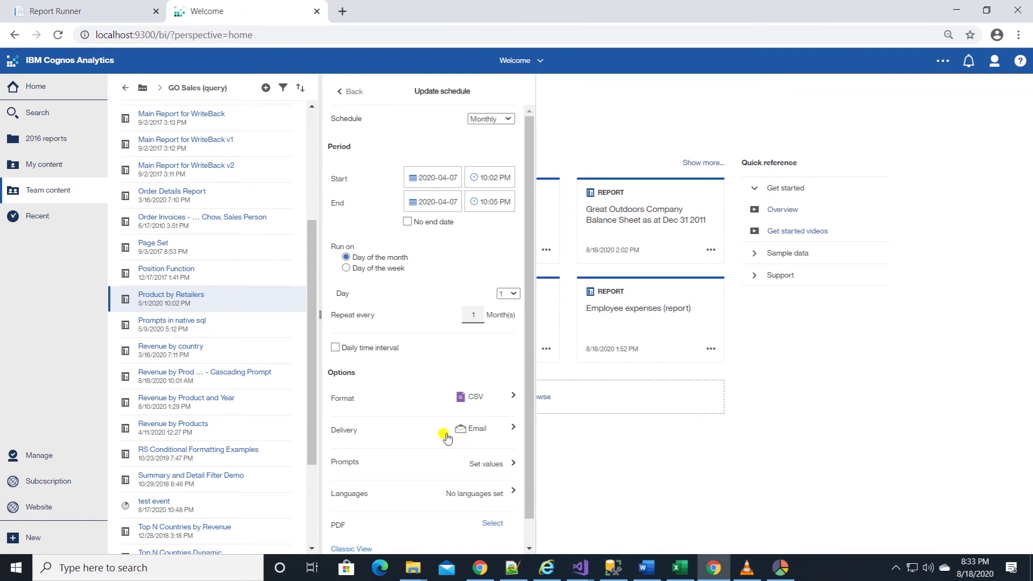
pyautogui.click(350, 437)
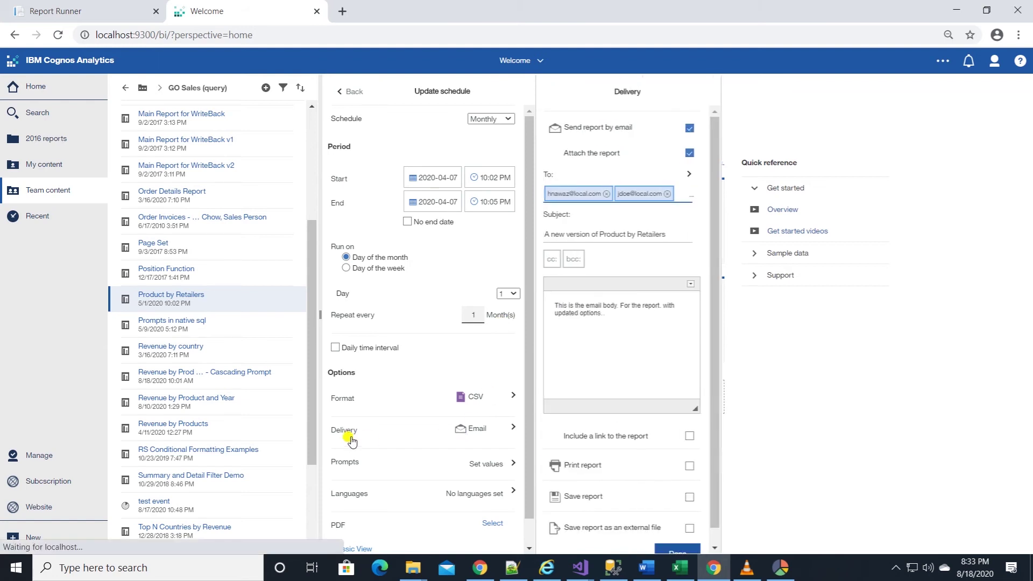
pyautogui.click(692, 195)
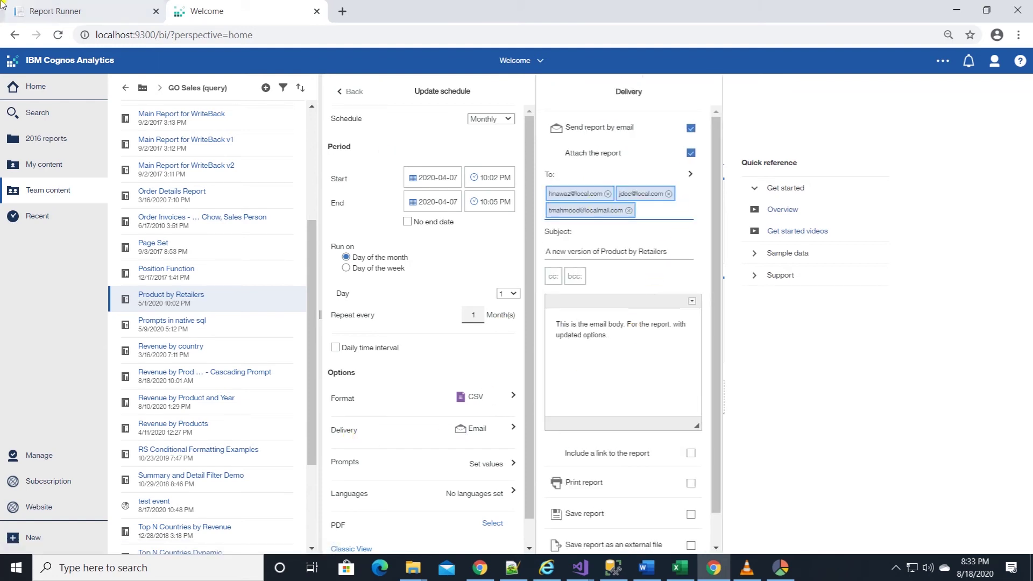
pyautogui.click(44, 11)
# Cut the Add Months Demo distribution list down to a single recipient
pyautogui.click(510, 192)
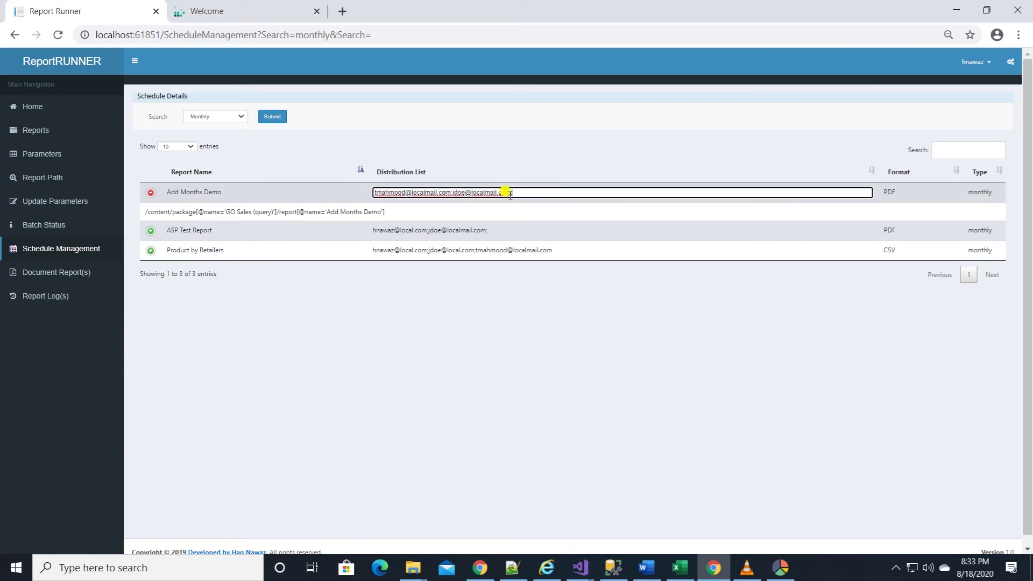
pyautogui.press('BackSpace')
pyautogui.press('BackSpace')
pyautogui.press('BackSpace')
pyautogui.press('BackSpace')
pyautogui.press('BackSpace')
pyautogui.press('BackSpace')
pyautogui.press('BackSpace')
pyautogui.press('BackSpace')
pyautogui.press('BackSpace')
pyautogui.press('BackSpace')
pyautogui.press('BackSpace')
pyautogui.press('BackSpace')
pyautogui.press('BackSpace')
pyautogui.press('BackSpace')
pyautogui.press('Return')
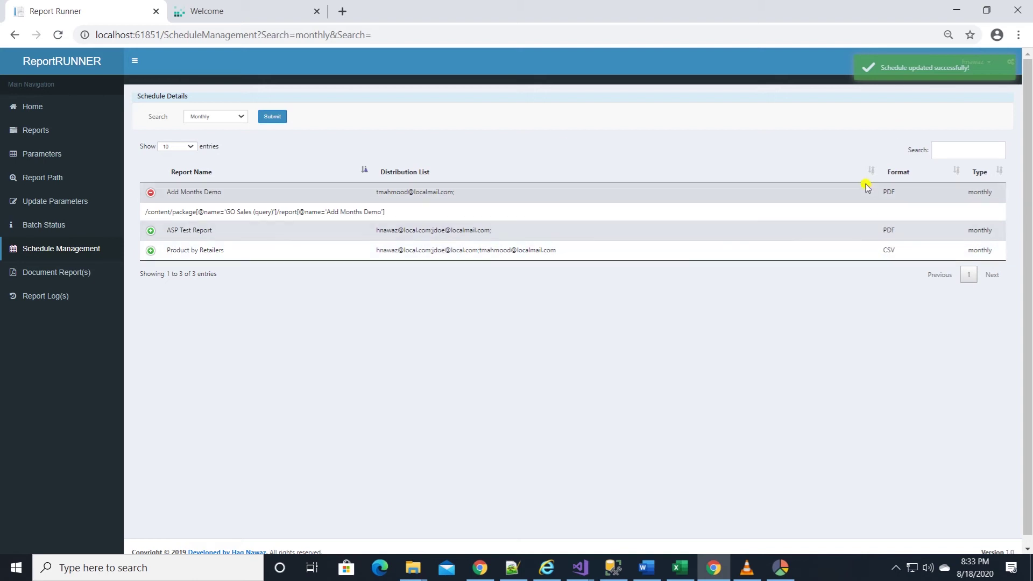
# Cut the ASP Test Report distribution list to one recipient, then go to Document Report(s)
pyautogui.click(448, 233)
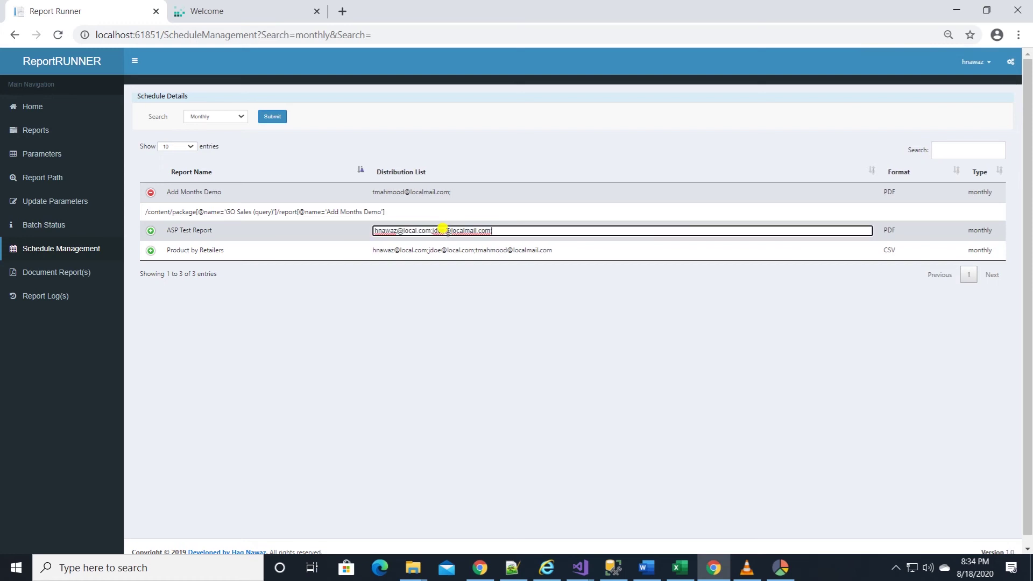
pyautogui.moveTo(434, 226); pyautogui.dragTo(491, 222)
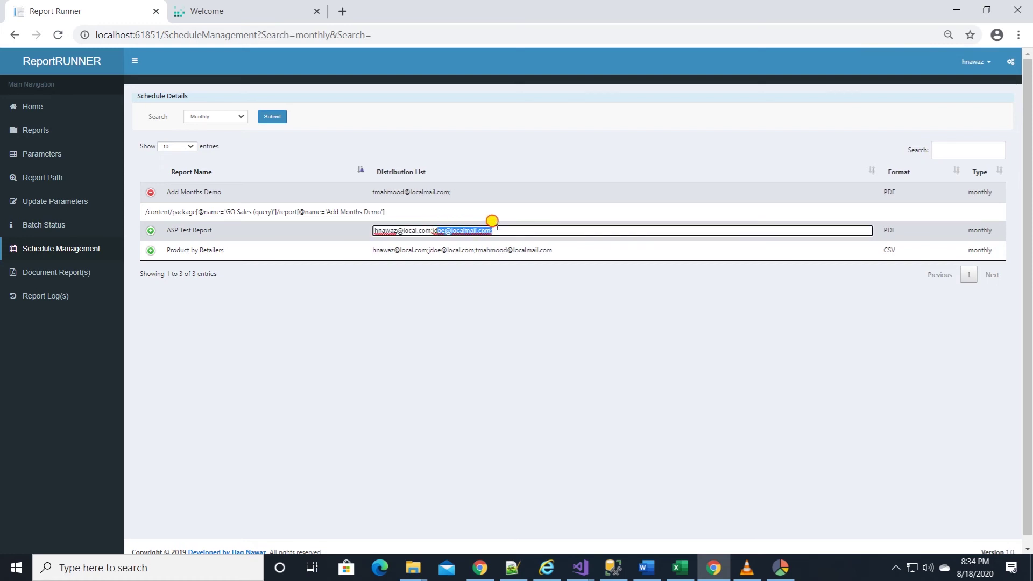
pyautogui.press('BackSpace')
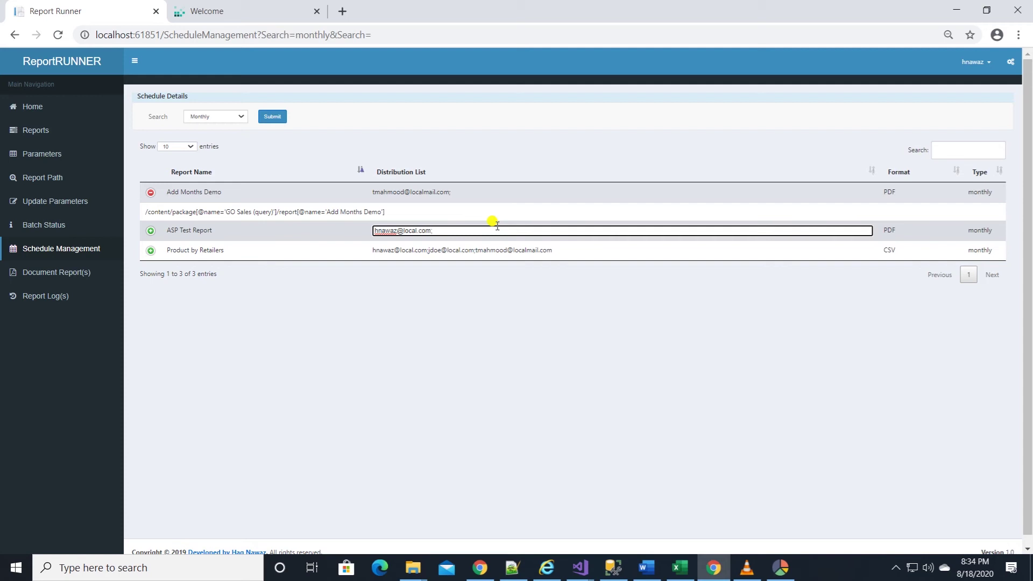
pyautogui.press('Return')
pyautogui.click(54, 275)
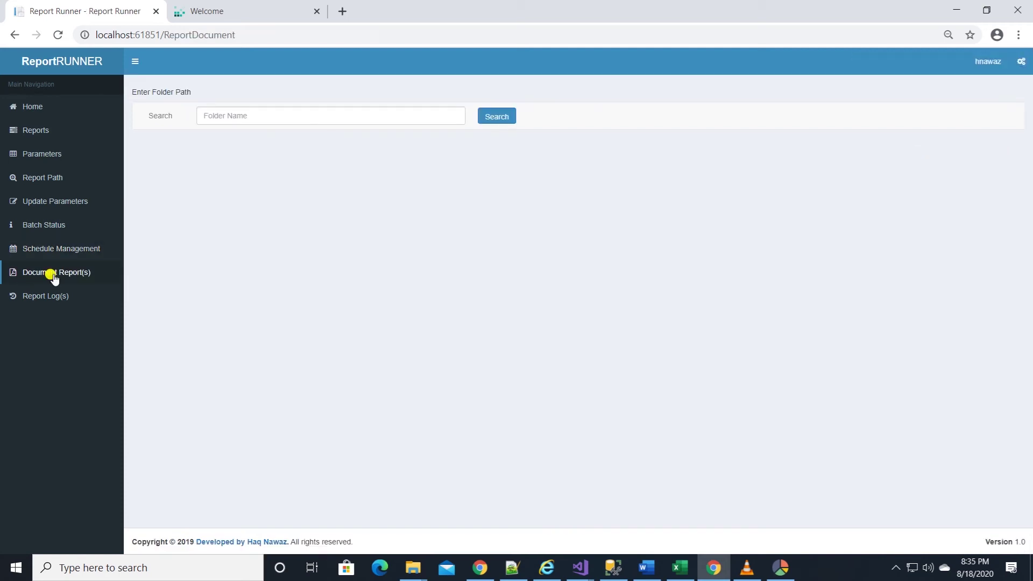
# Close the Add Months Demo schedule and browse GO Sales (query) reports in a widened Team content panel
pyautogui.click(266, 7)
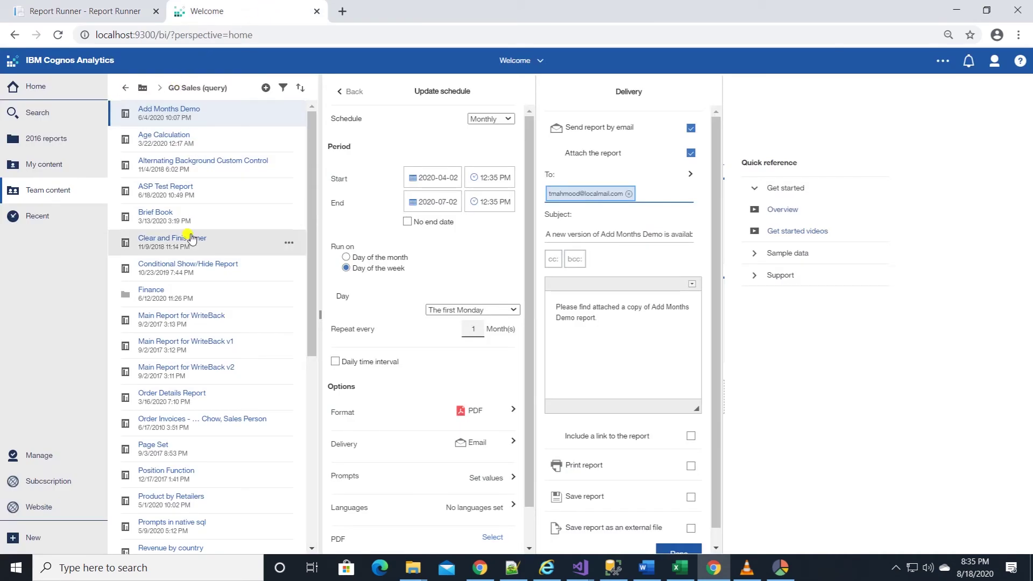
pyautogui.click(806, 383)
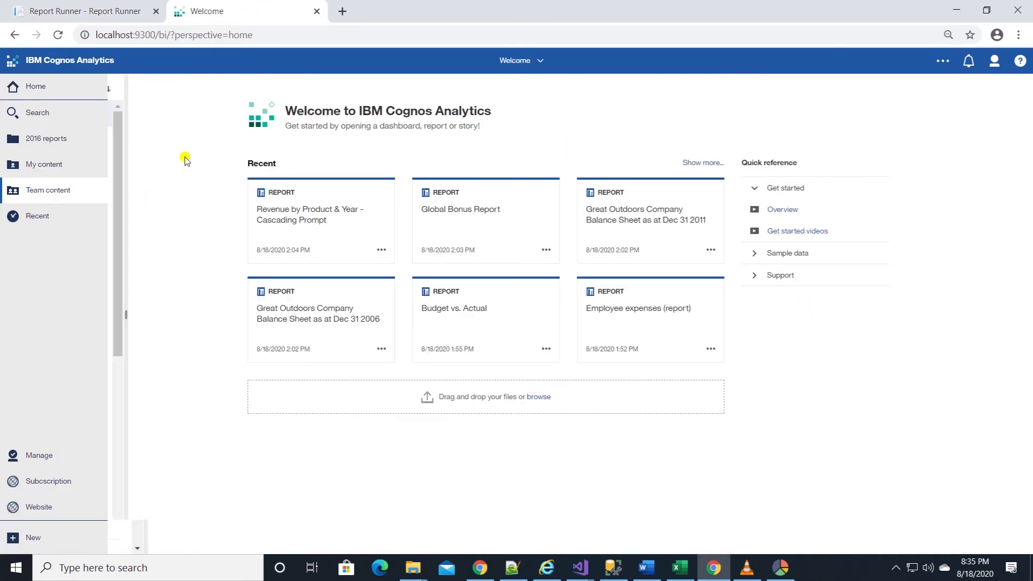
pyautogui.click(45, 192)
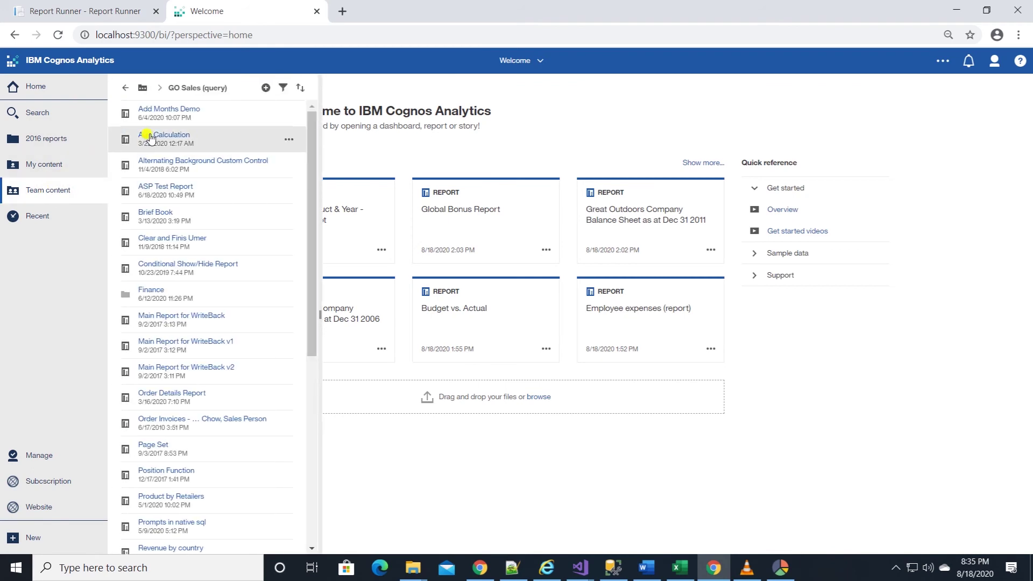
pyautogui.moveTo(316, 314); pyautogui.dragTo(410, 317)
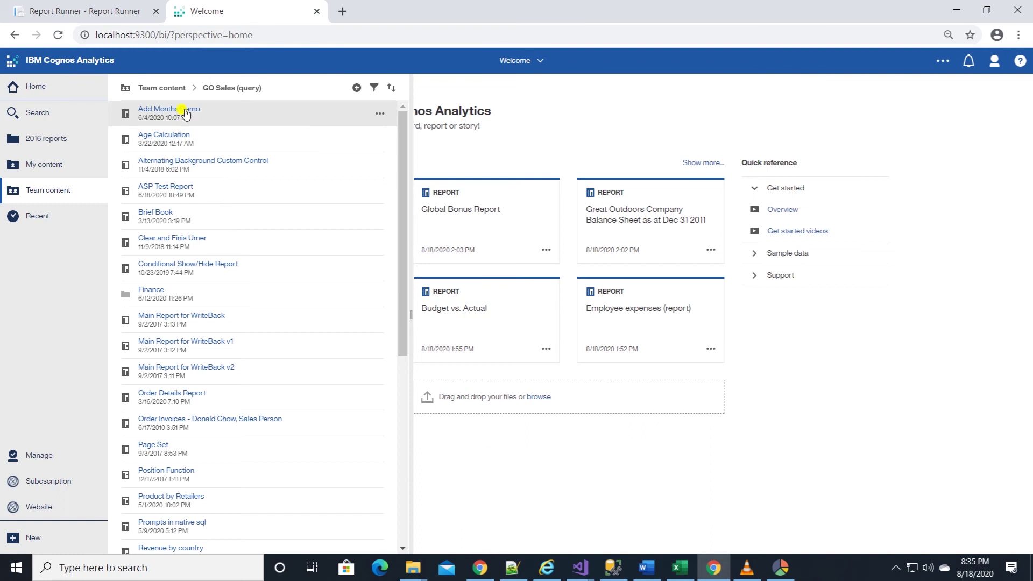
pyautogui.scroll(-5, 178, 301)
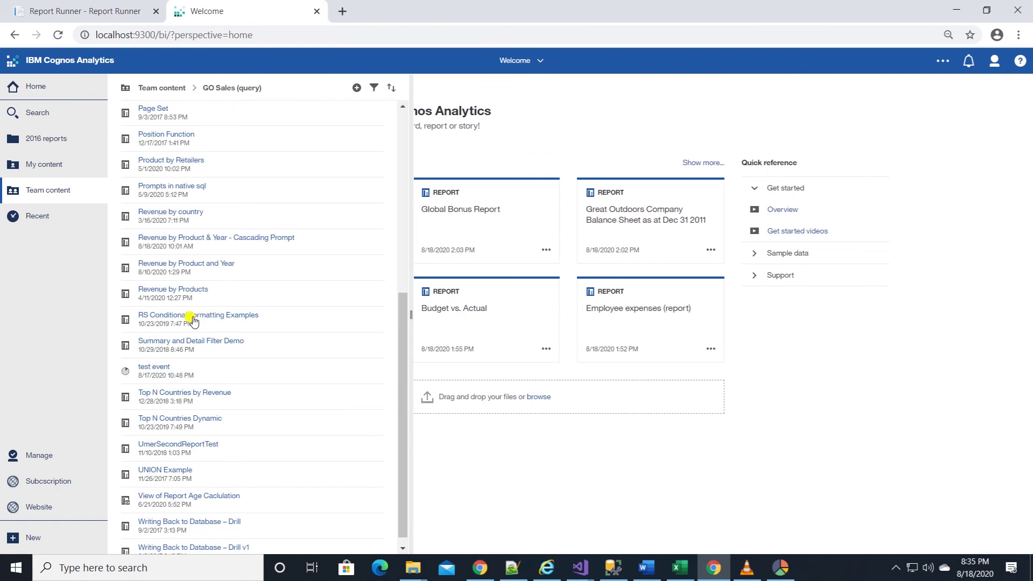
pyautogui.scroll(5, 197, 336)
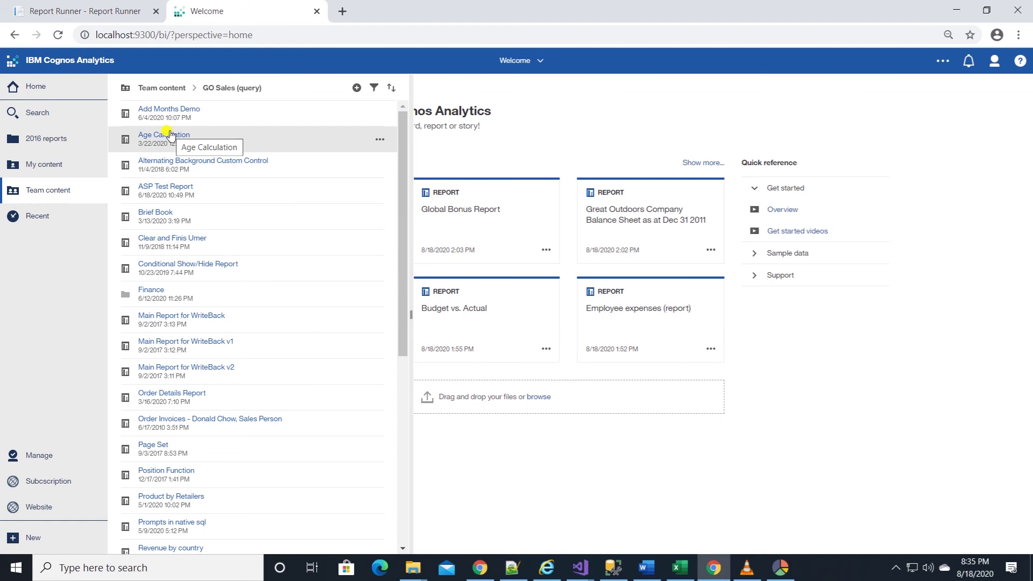
# Search Document Report(s) using the pasted GO Sales (query) package path as the folder name
pyautogui.hotkey('ctrl', 'Tab')
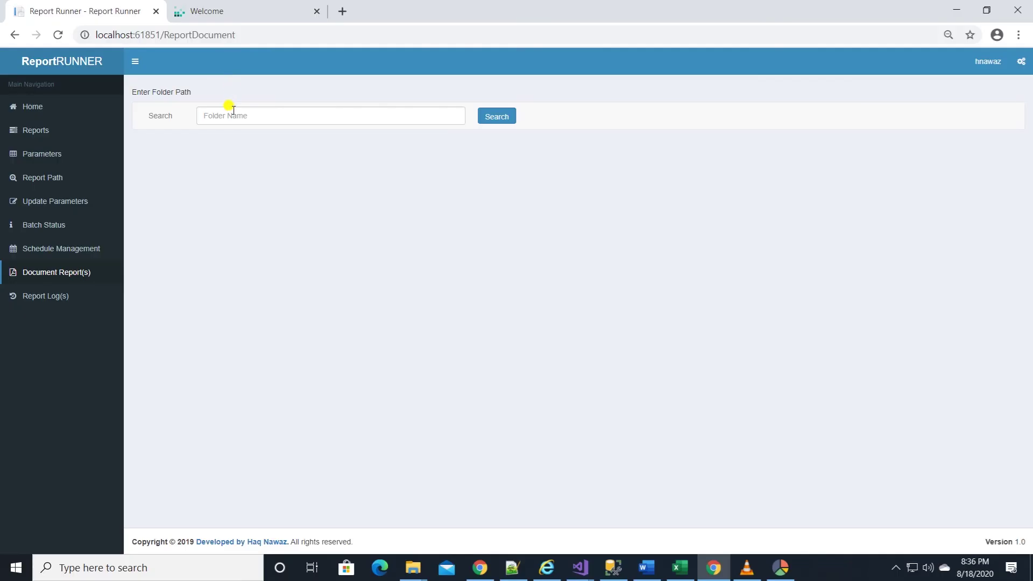
pyautogui.rightClick(232, 114)
pyautogui.click(265, 219)
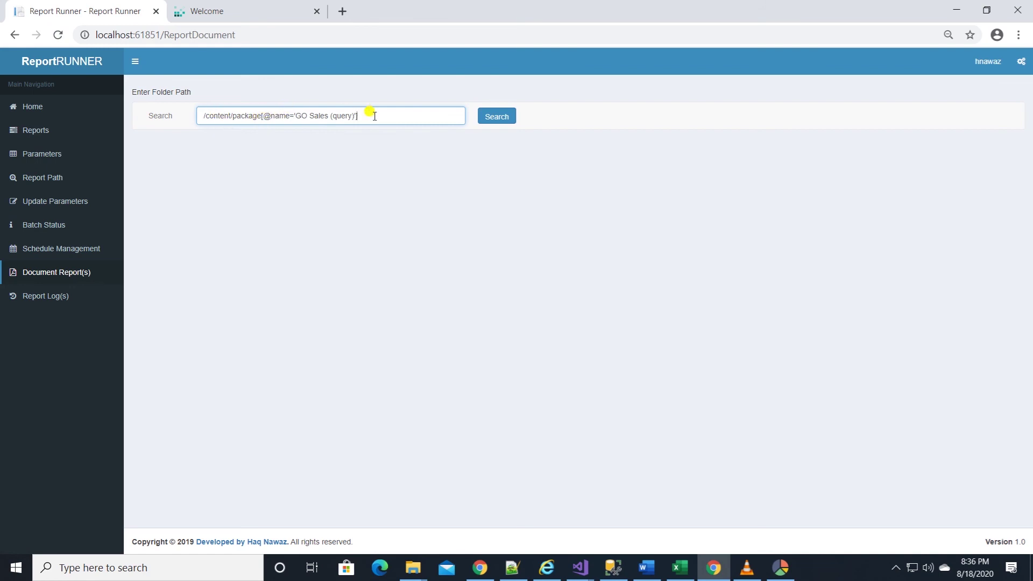
pyautogui.click(496, 117)
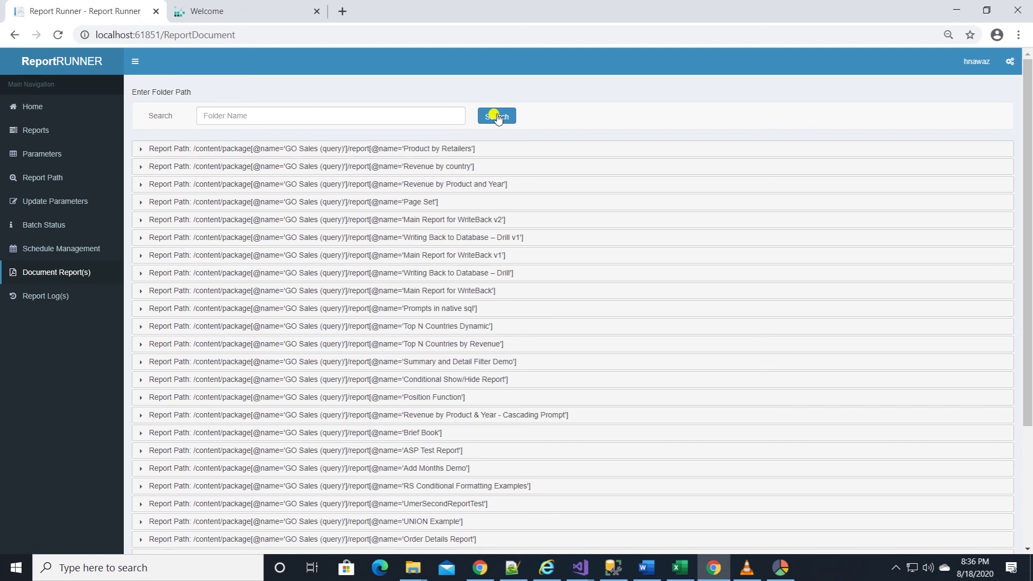
# Review Product by Retailers' data items and Base product number filter, then go to Report Log(s)
pyautogui.click(139, 150)
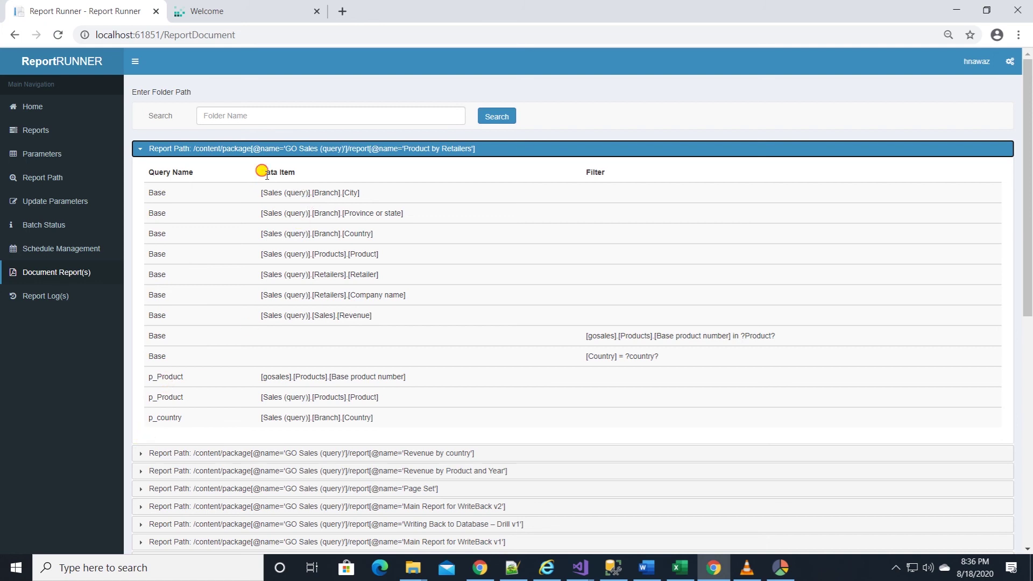
pyautogui.moveTo(260, 169); pyautogui.dragTo(293, 330)
pyautogui.click(317, 343)
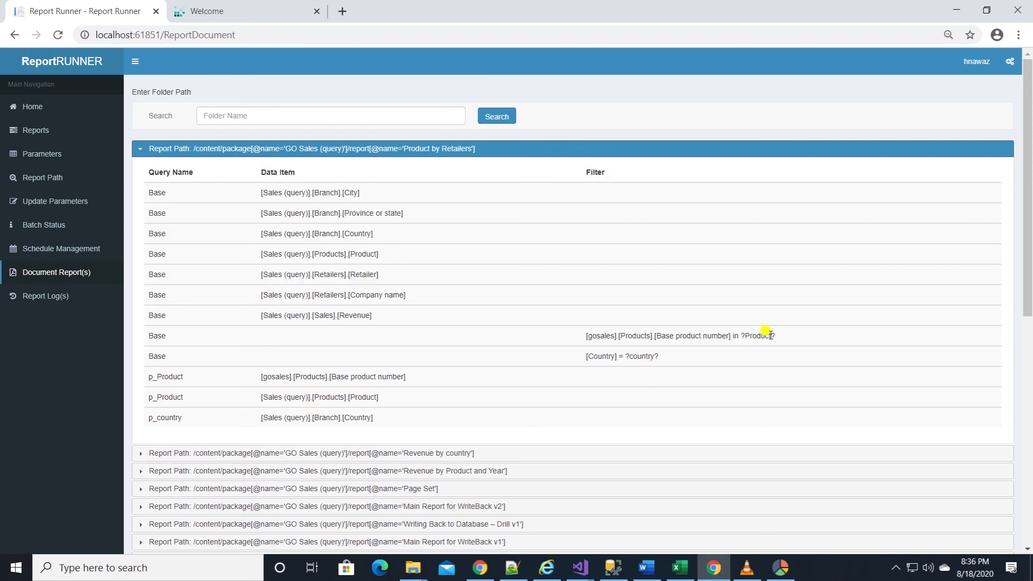
pyautogui.moveTo(796, 336); pyautogui.dragTo(652, 332)
pyautogui.click(46, 296)
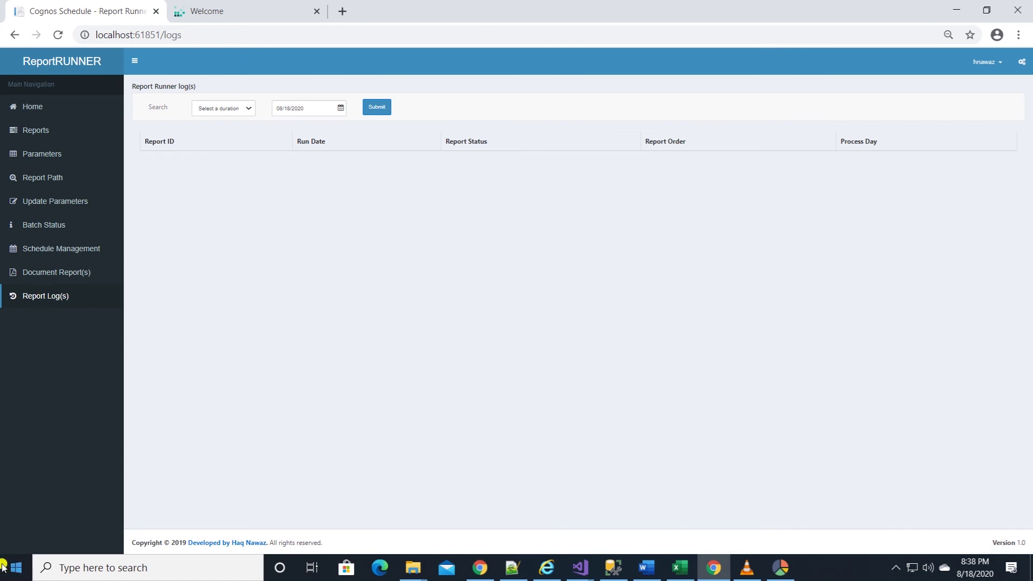
# Load the Day 2 report logs for 08/18/2020
pyautogui.click(233, 108)
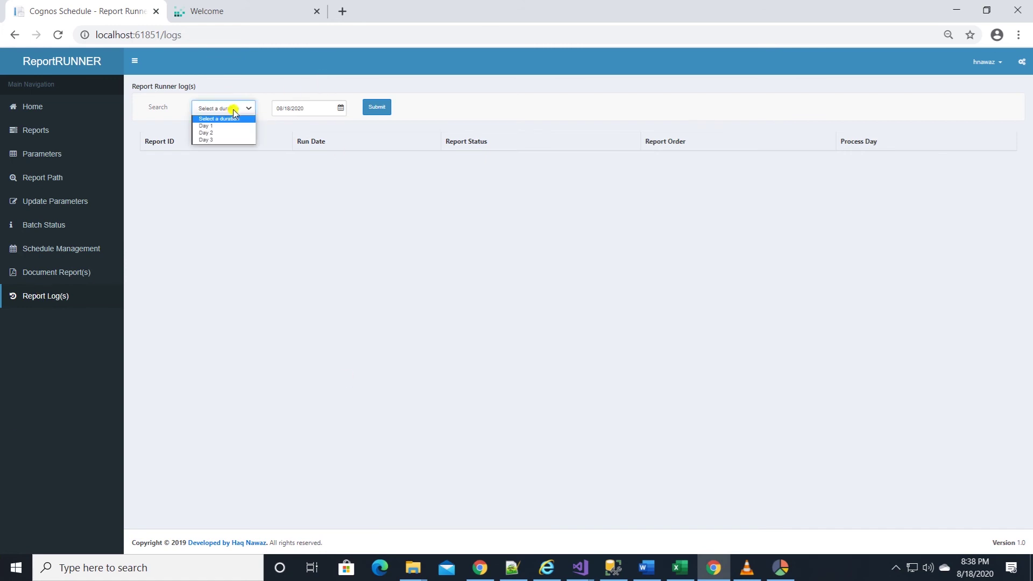
pyautogui.click(221, 133)
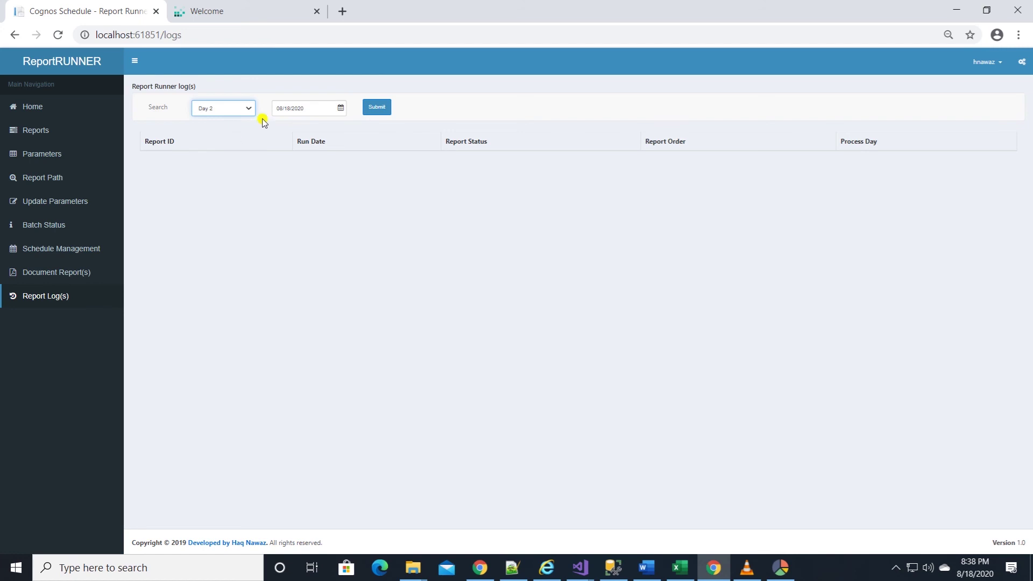
pyautogui.doubleClick(337, 105)
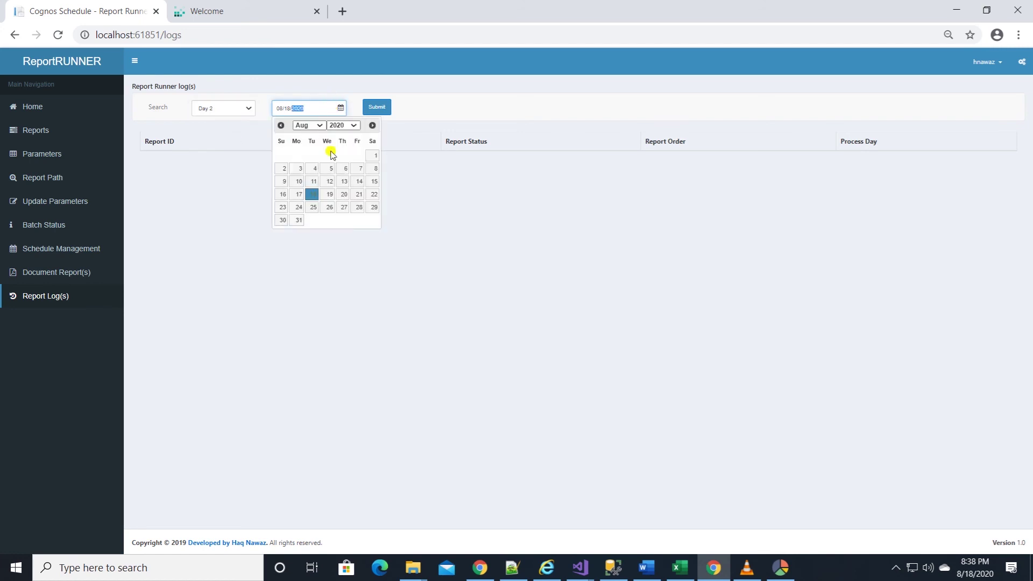
pyautogui.click(312, 194)
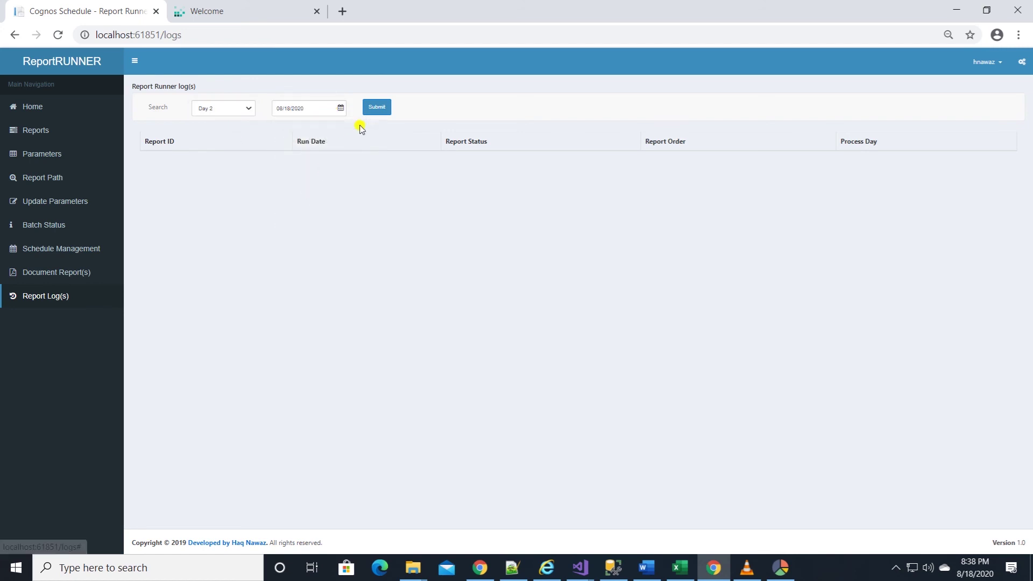
pyautogui.click(370, 110)
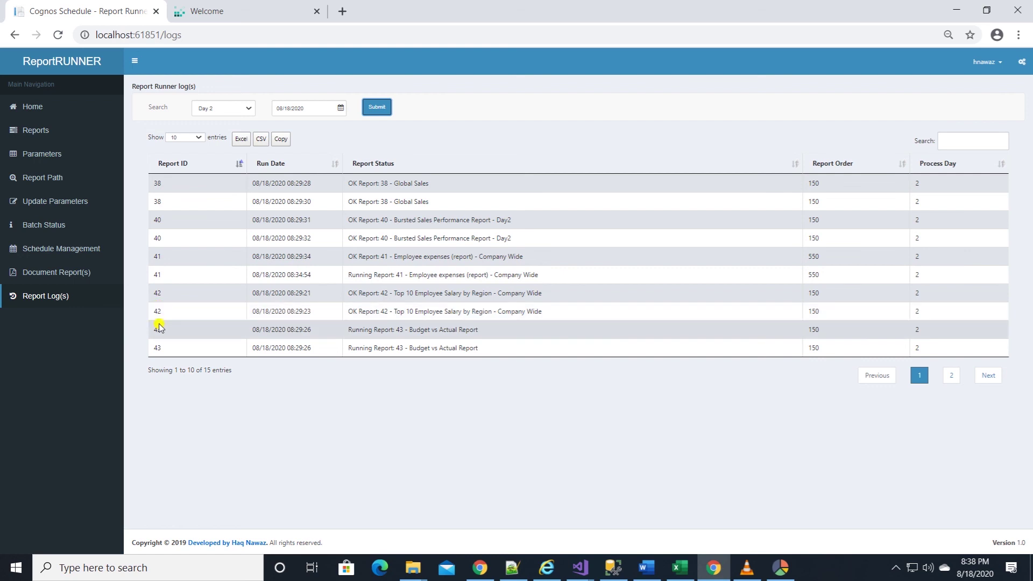
# Filter the logs with the search term 'Err' and export the two error entries to Excel
pyautogui.click(951, 375)
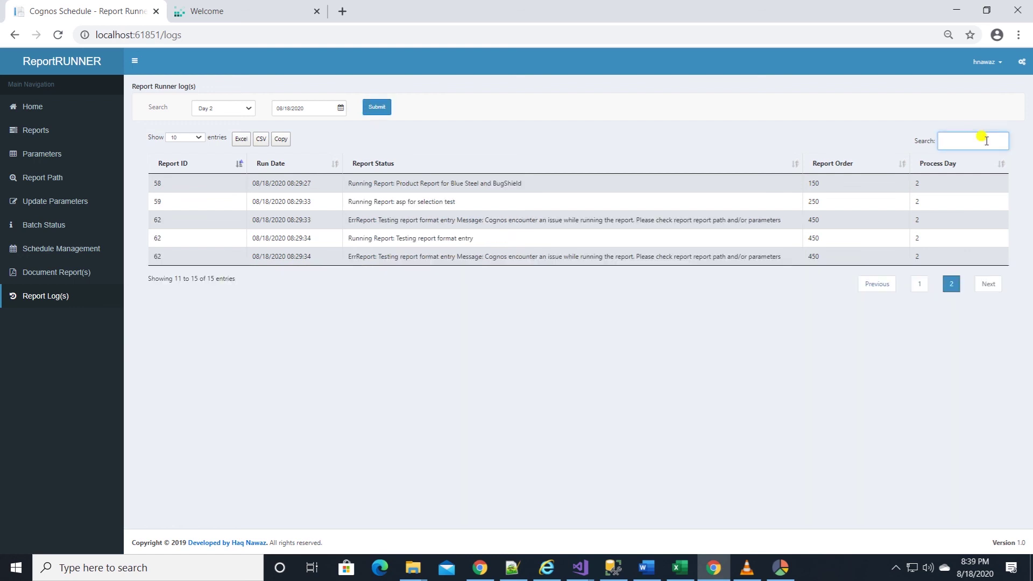
pyautogui.write('eRR')
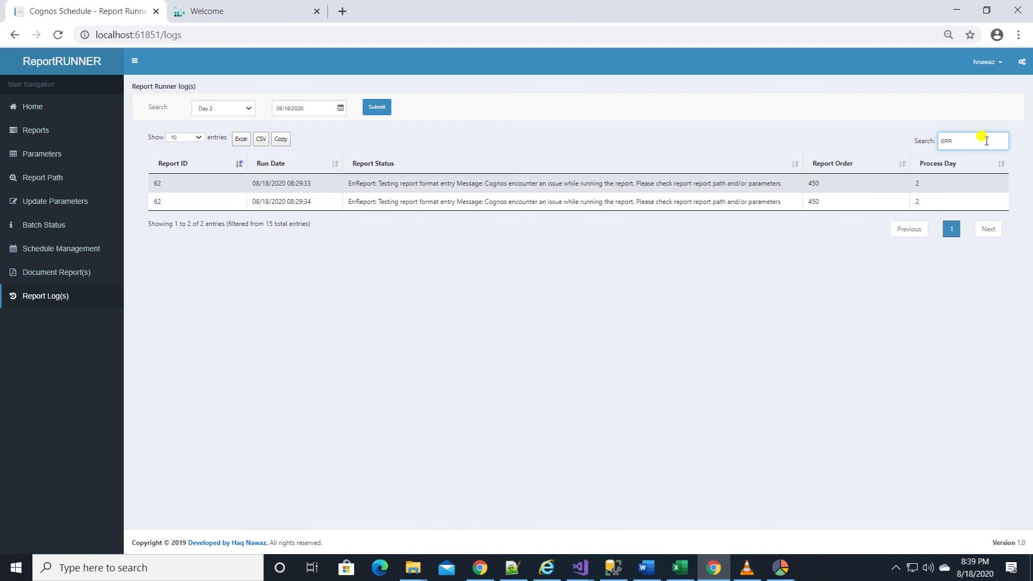
pyautogui.press('BackSpace')
pyautogui.press('BackSpace')
pyautogui.write('rr')
pyautogui.click(241, 139)
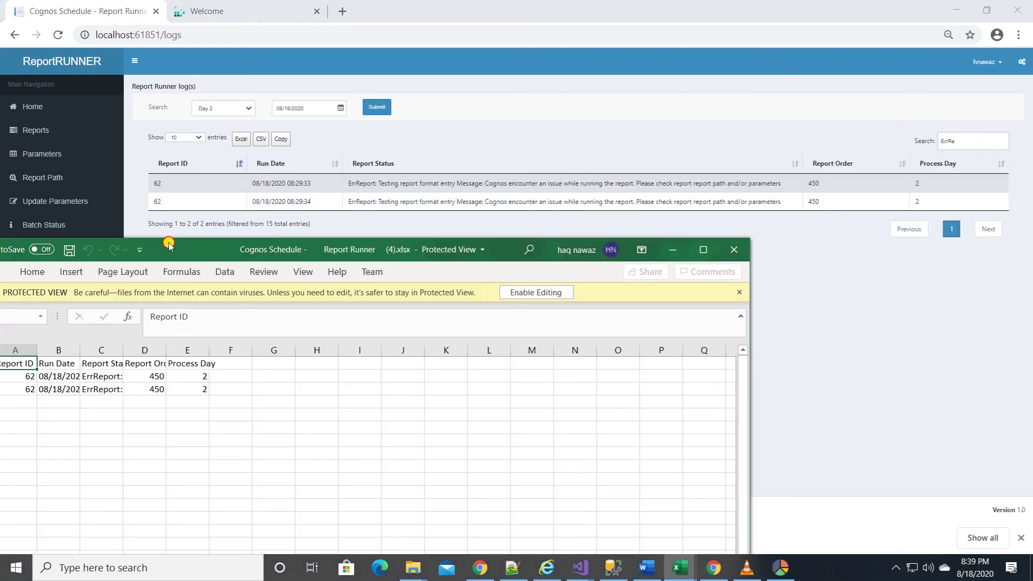
# In the exported spreadsheet, enable editing and auto-fit every column width
pyautogui.click(701, 247)
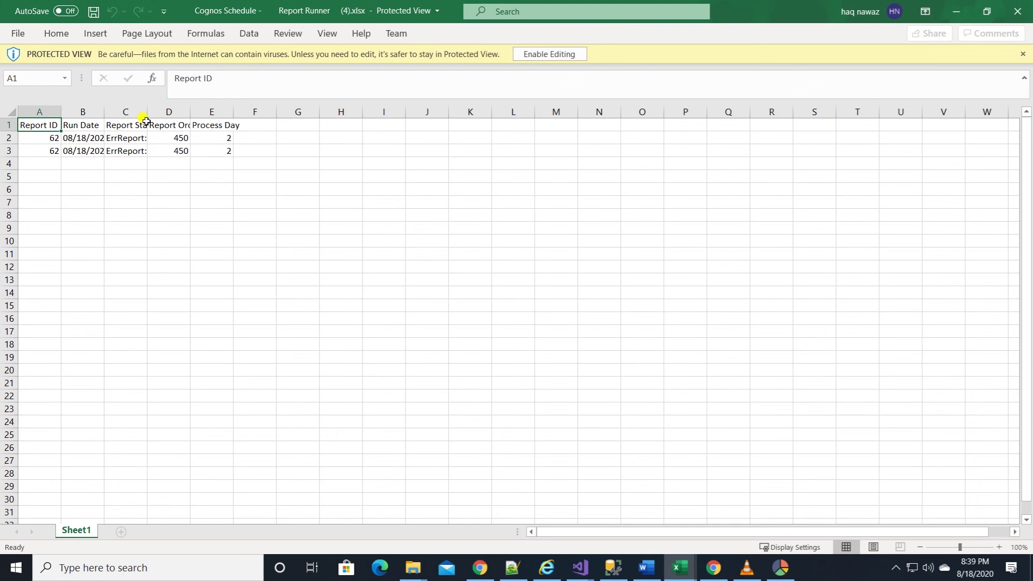
pyautogui.click(549, 54)
pyautogui.hotkey('ctrl', 'a')
pyautogui.click(752, 67)
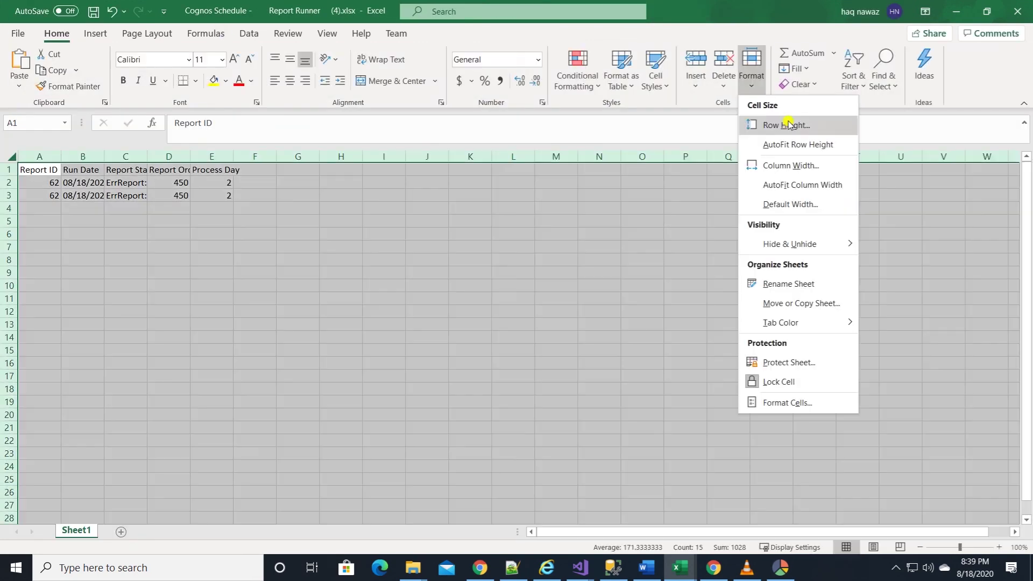
pyautogui.click(802, 183)
pyautogui.click(697, 249)
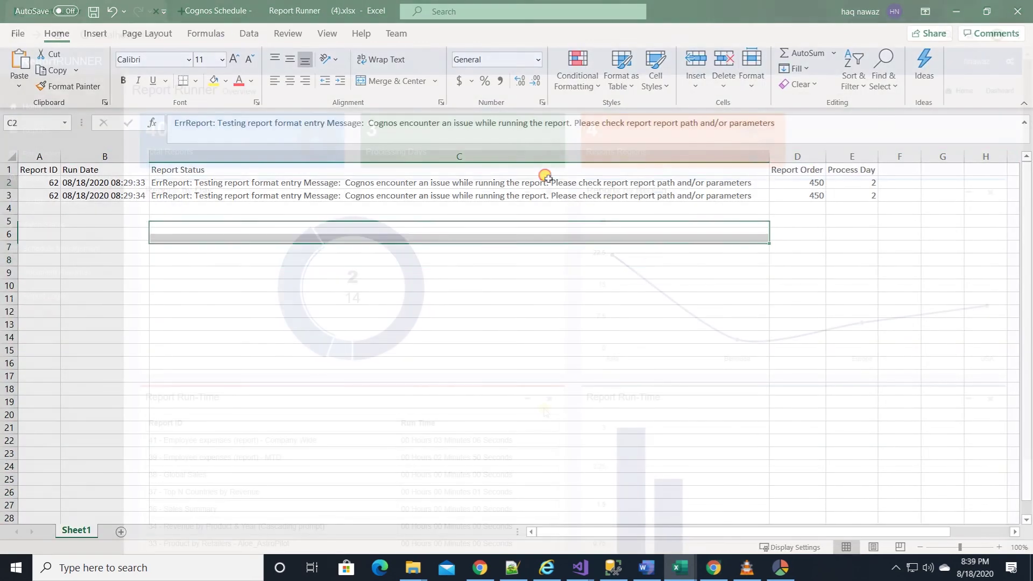